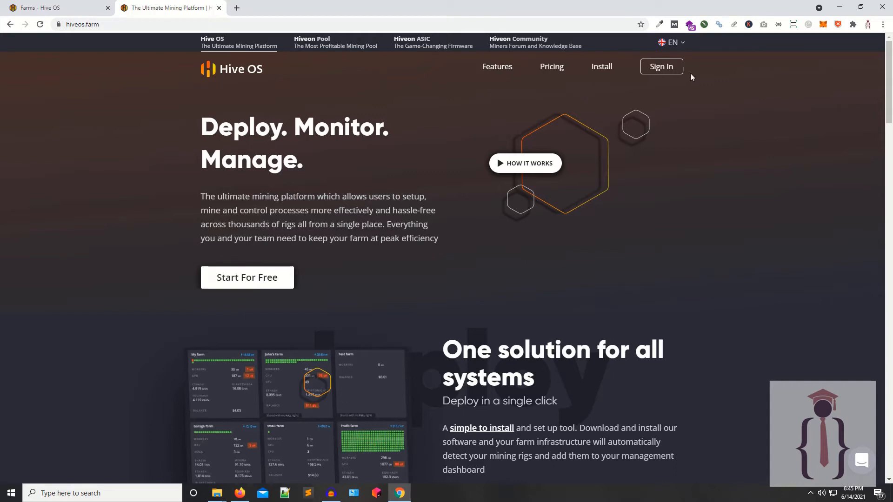
Step: Sign in to Hive OS, close the duplicate farms page, and open the farm "First form for RX470"
{"action": "left_click", "coordinate": [662, 67]}
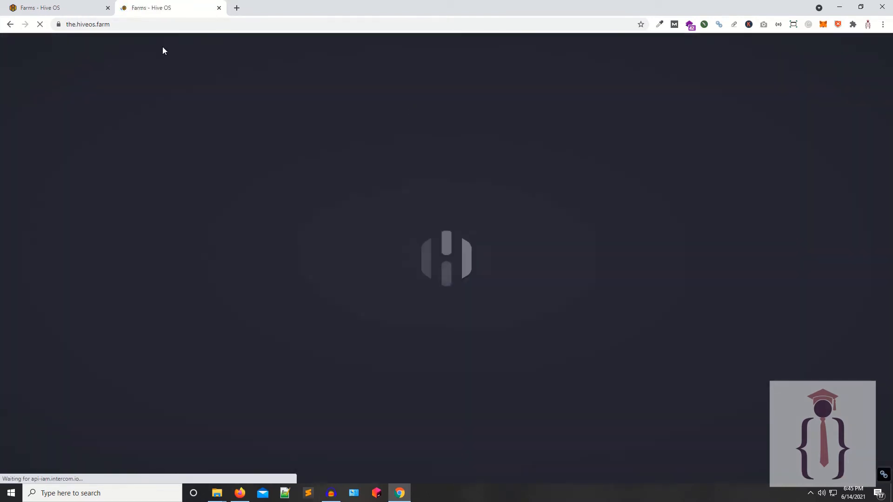
{"action": "left_click", "coordinate": [108, 8]}
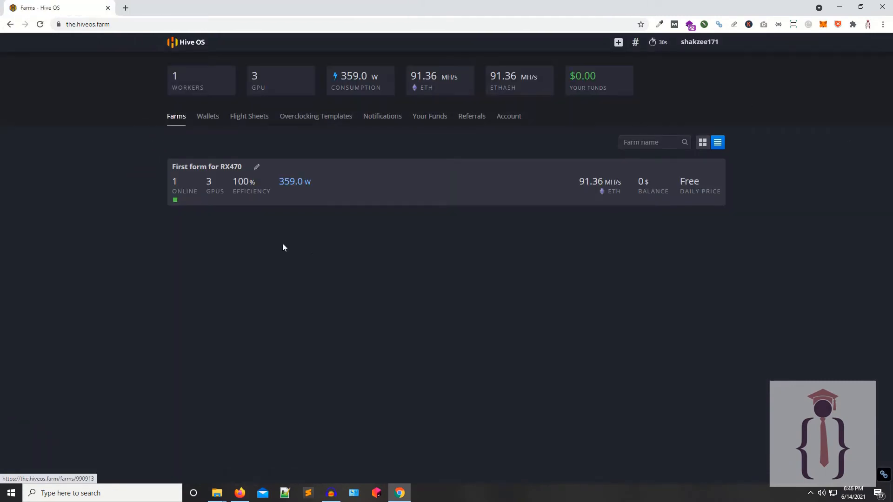
{"action": "left_click", "coordinate": [287, 180]}
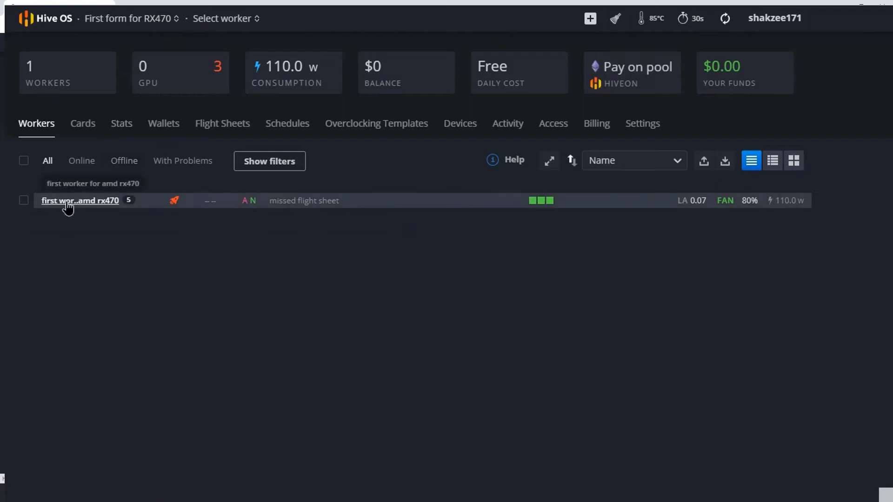
Step: Open the worker "first worker for amd rx470" and go from its flight sheets to the farm's flight sheet management page
{"action": "left_click", "coordinate": [87, 124]}
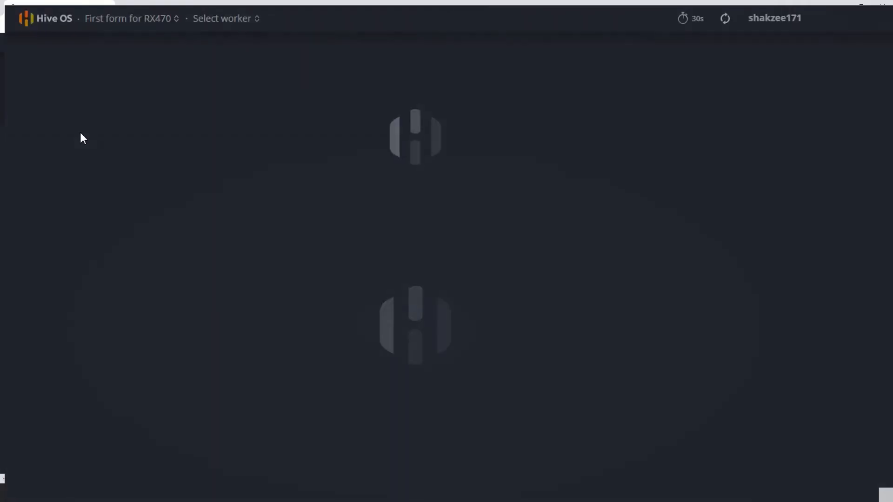
{"action": "left_click", "coordinate": [94, 143]}
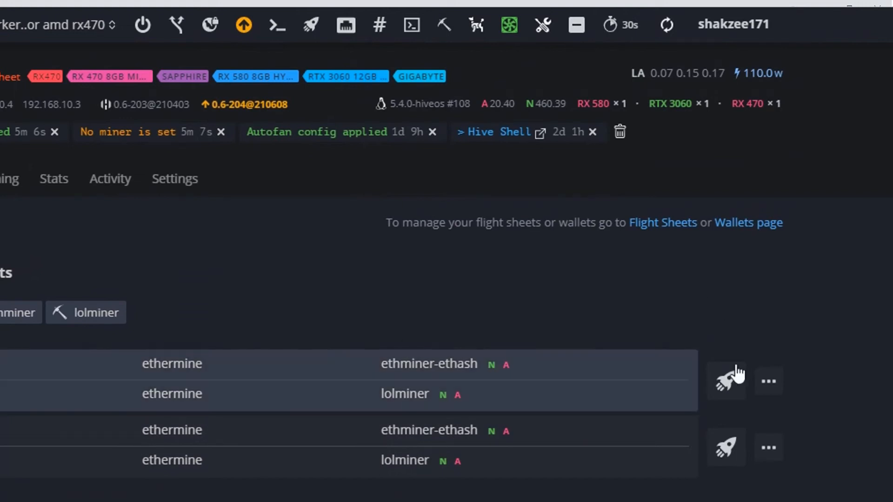
{"action": "left_click", "coordinate": [665, 227]}
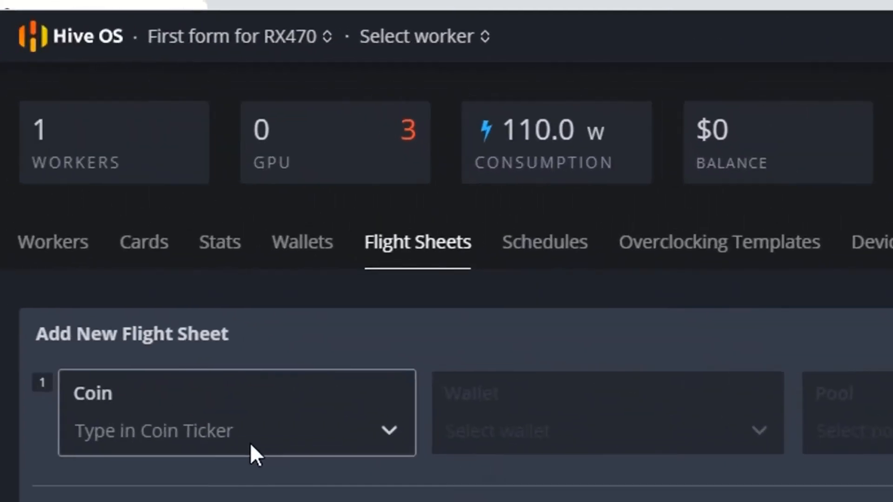
Step: Set the new flight sheet's coin to ETH and its wallet to Binance
{"action": "left_click", "coordinate": [250, 443]}
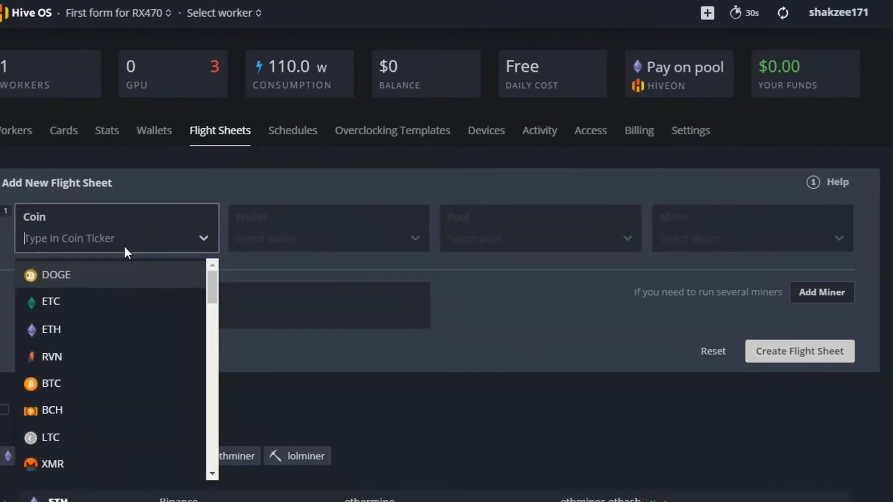
{"action": "left_click", "coordinate": [60, 329]}
{"action": "left_click", "coordinate": [300, 245]}
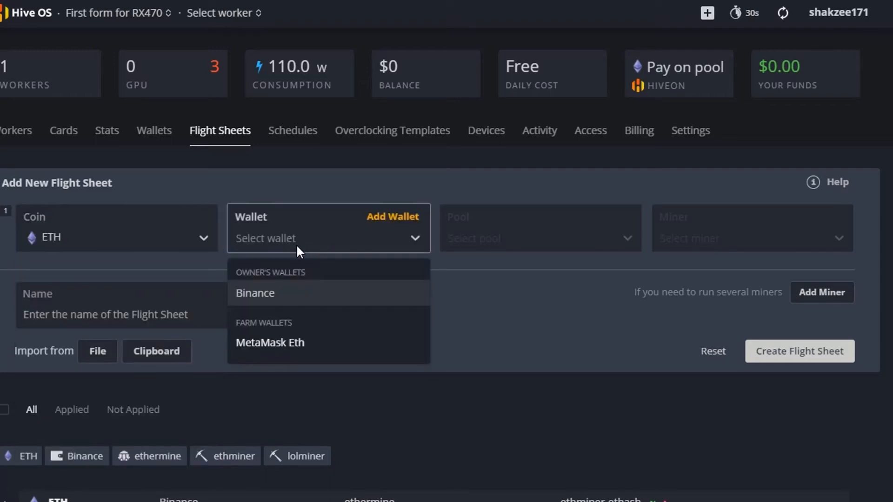
{"action": "left_click", "coordinate": [251, 293]}
Step: Choose the ethermine pool with SSL URLs and enable the Asia, EU, US East and US West servers
{"action": "left_click", "coordinate": [486, 229]}
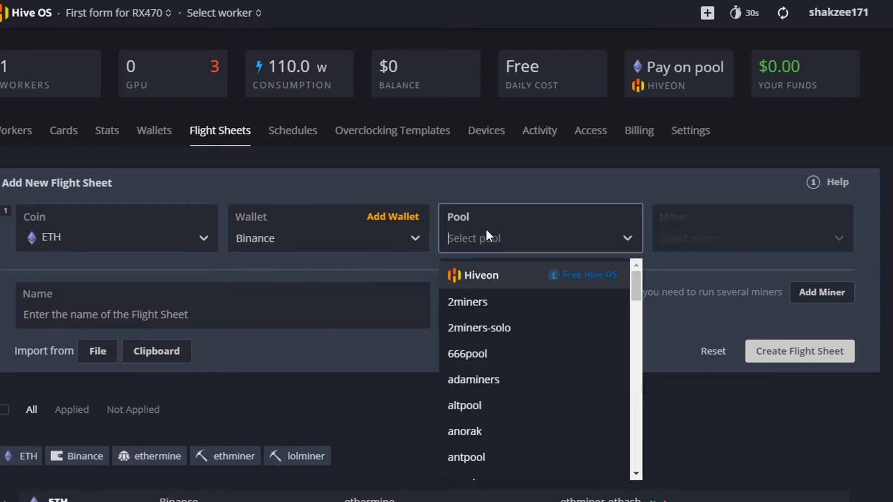
{"action": "type", "text": "eth"}
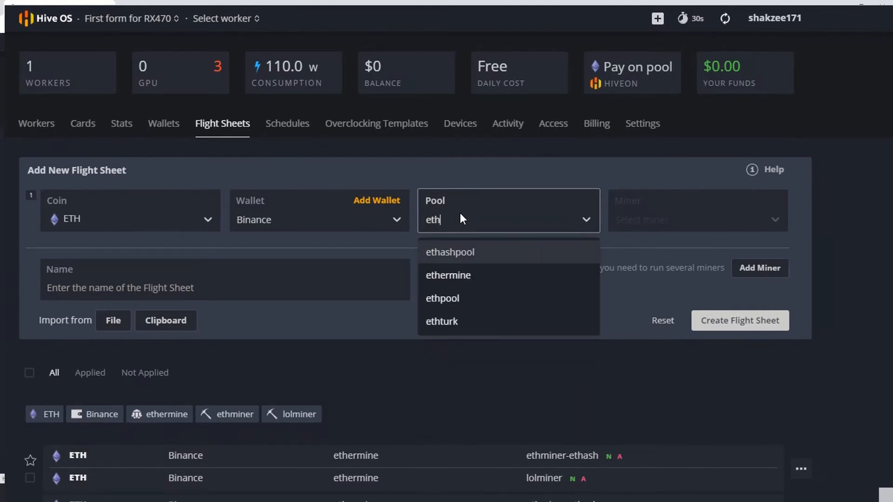
{"action": "key", "text": "Down"}
{"action": "key", "text": "Return"}
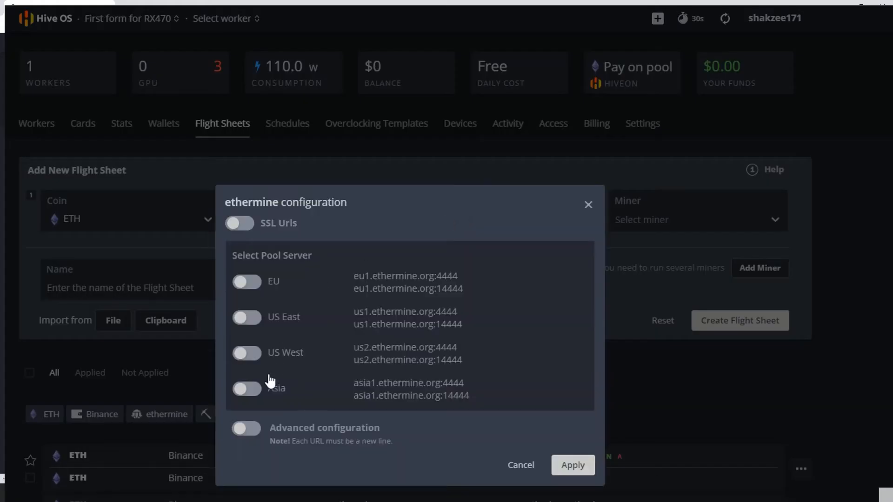
{"action": "left_click", "coordinate": [250, 228]}
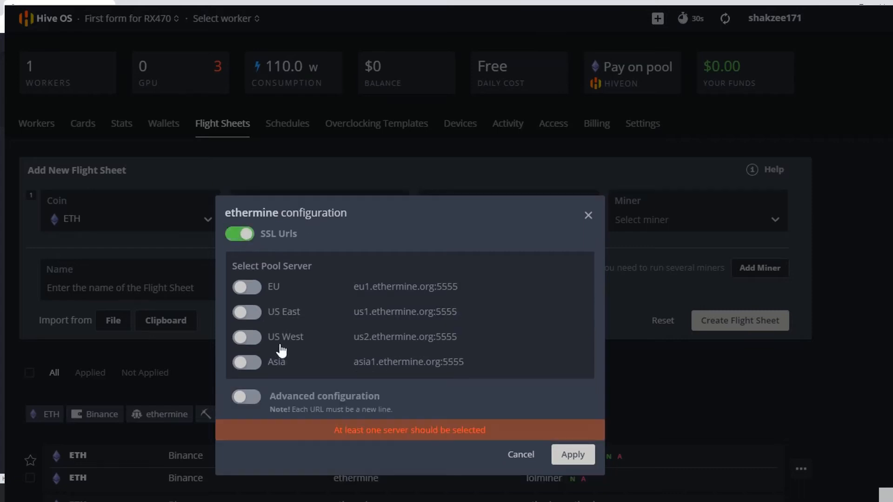
{"action": "left_click", "coordinate": [251, 359]}
{"action": "left_click", "coordinate": [246, 333]}
{"action": "left_click", "coordinate": [266, 365]}
{"action": "left_click", "coordinate": [254, 391]}
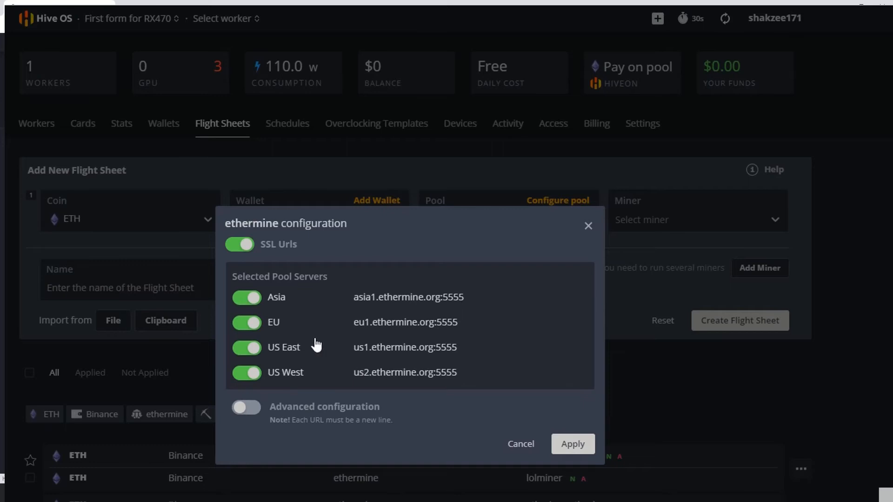
{"action": "left_click", "coordinate": [575, 443]}
Step: Select Ethminer as the miner and disable NVIDIA CUDA in its configuration
{"action": "left_click", "coordinate": [654, 224]}
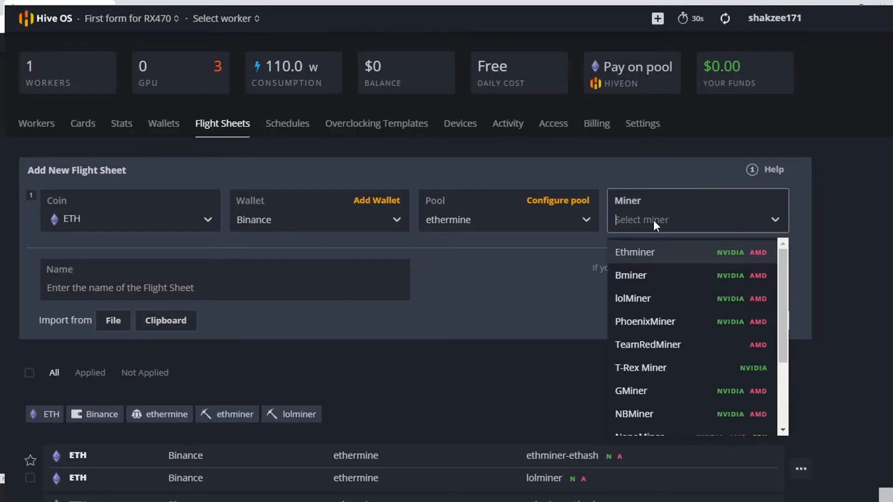
{"action": "left_click", "coordinate": [632, 250]}
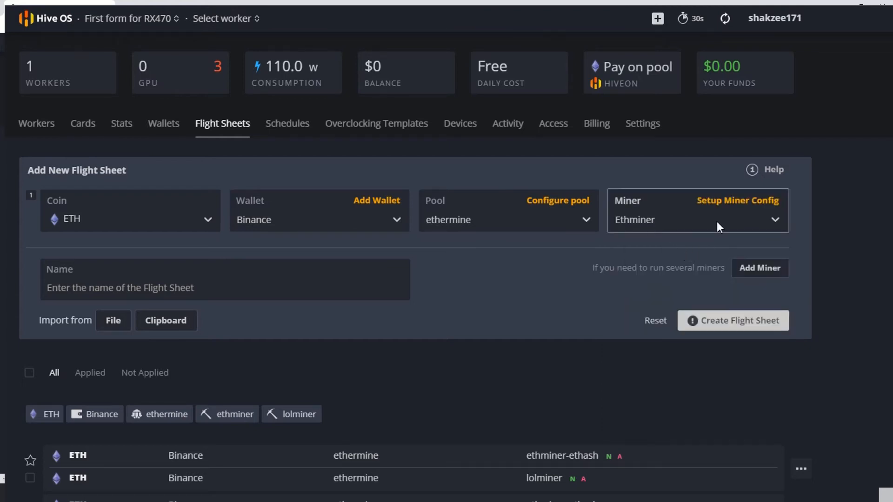
{"action": "left_click", "coordinate": [757, 203]}
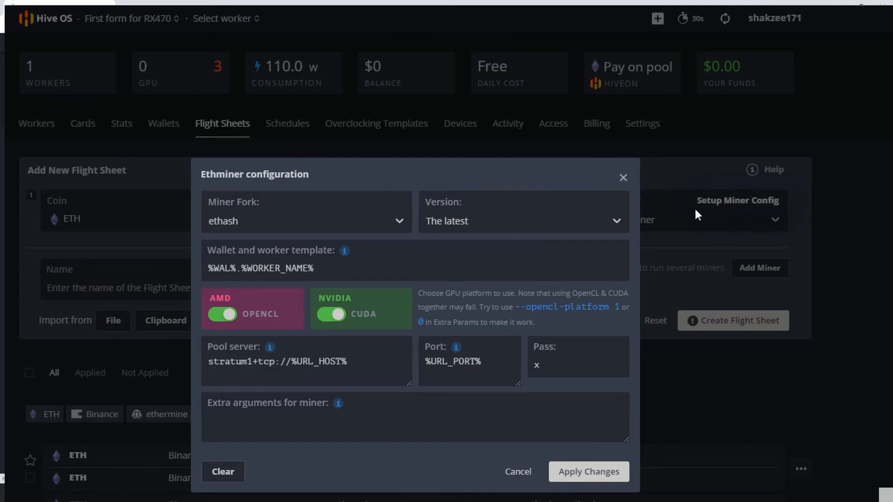
{"action": "left_click", "coordinate": [336, 328]}
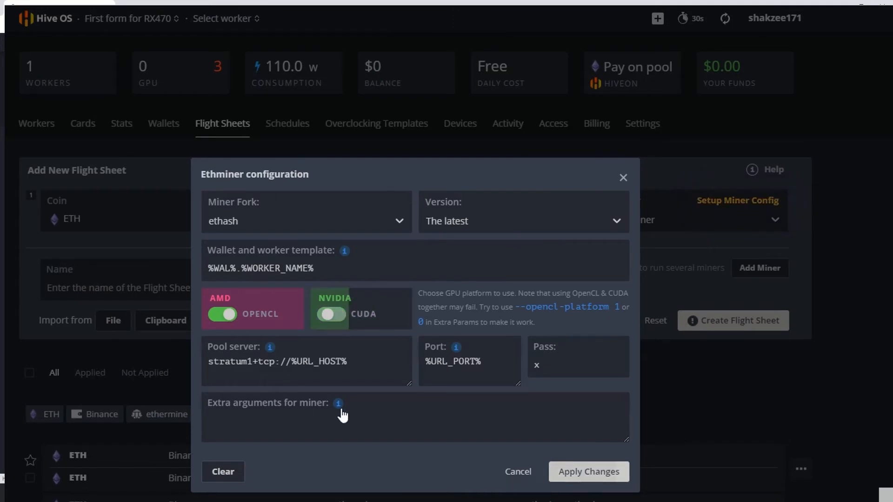
Step: Give Ethminer the extra argument "--opencl-devices 0 2" and create the flight sheet
{"action": "mouse_move", "coordinate": [341, 410]}
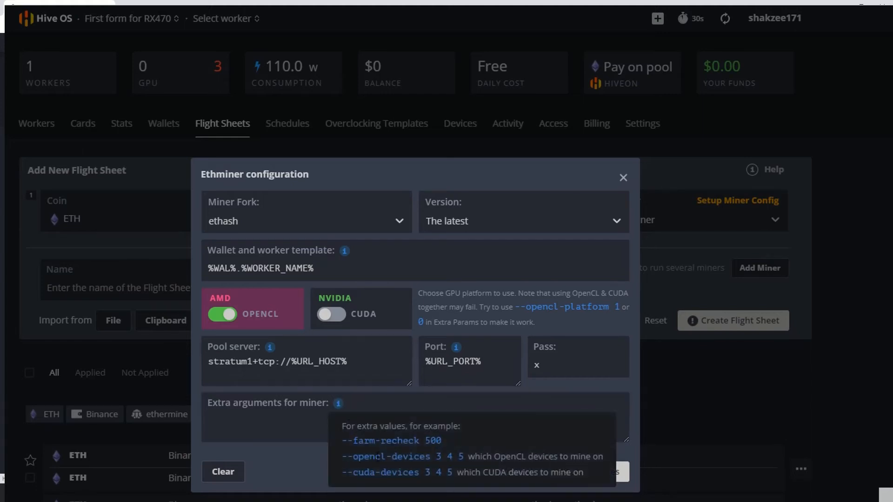
{"action": "left_click", "coordinate": [409, 456]}
{"action": "left_click_drag", "start_coordinate": [329, 417], "coordinate": [303, 417]}
{"action": "type", "text": "0 2"}
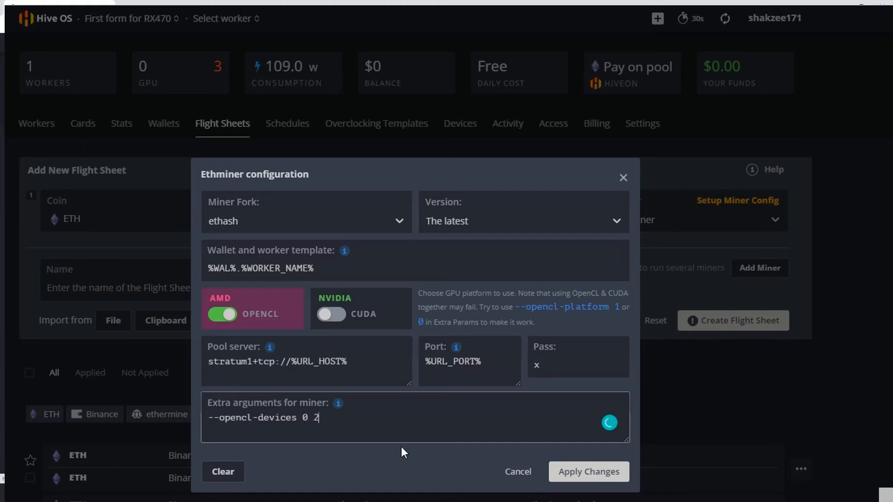
{"action": "left_click", "coordinate": [588, 472]}
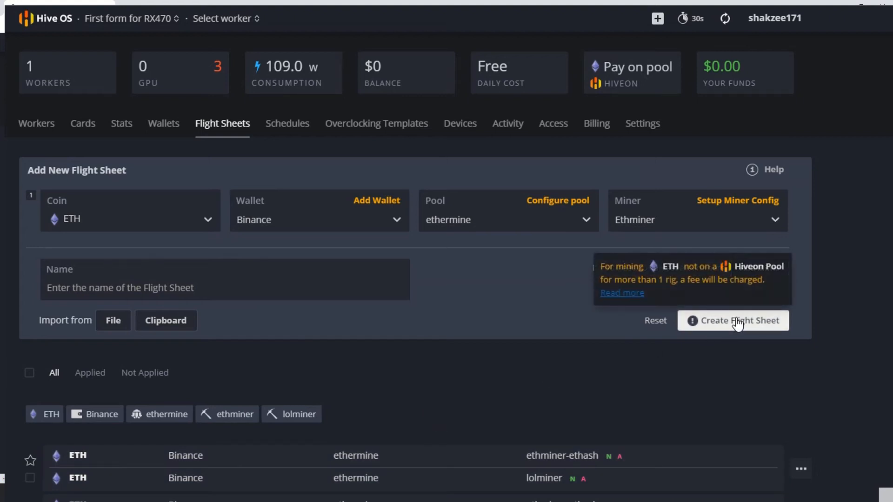
{"action": "left_click", "coordinate": [718, 321]}
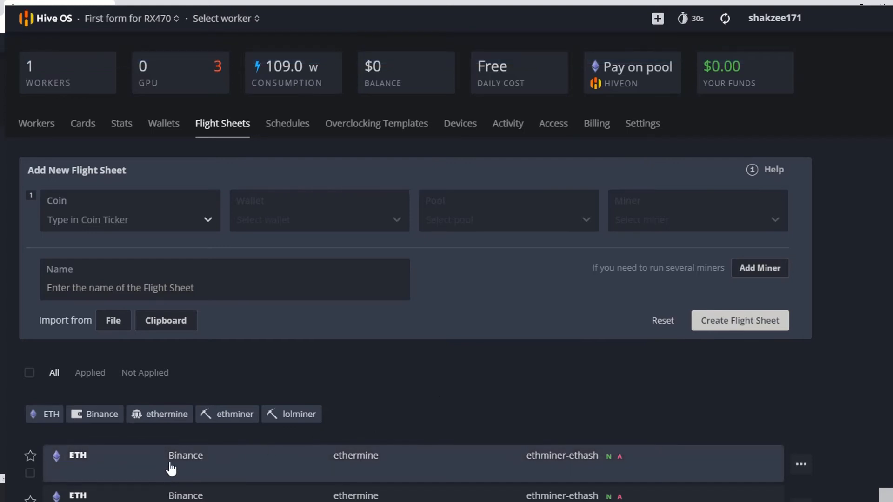
Step: Compare the GPU numbering in the farm's card list with the numbering in the Hive Shell
{"action": "left_click", "coordinate": [84, 124]}
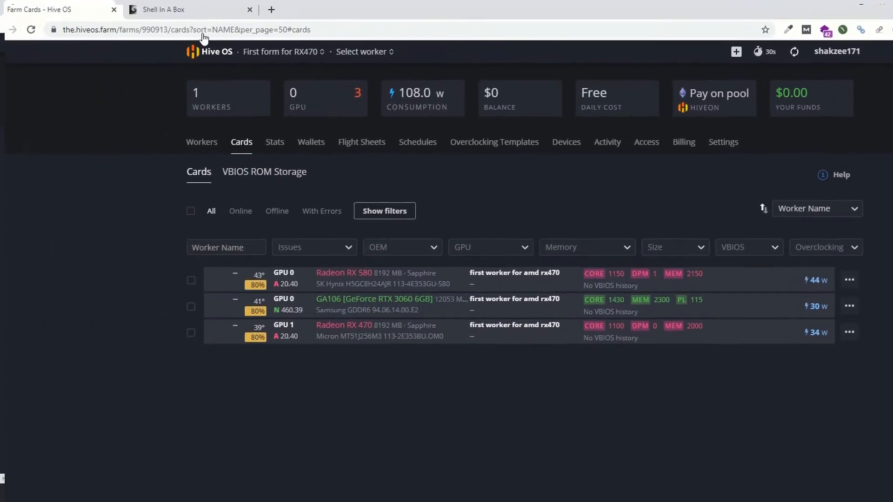
{"action": "left_click", "coordinate": [163, 9]}
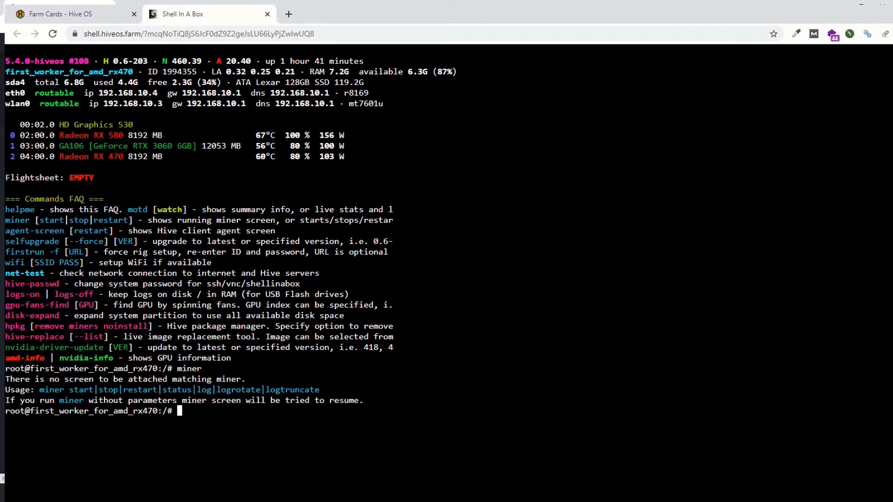
{"action": "left_click", "coordinate": [65, 14]}
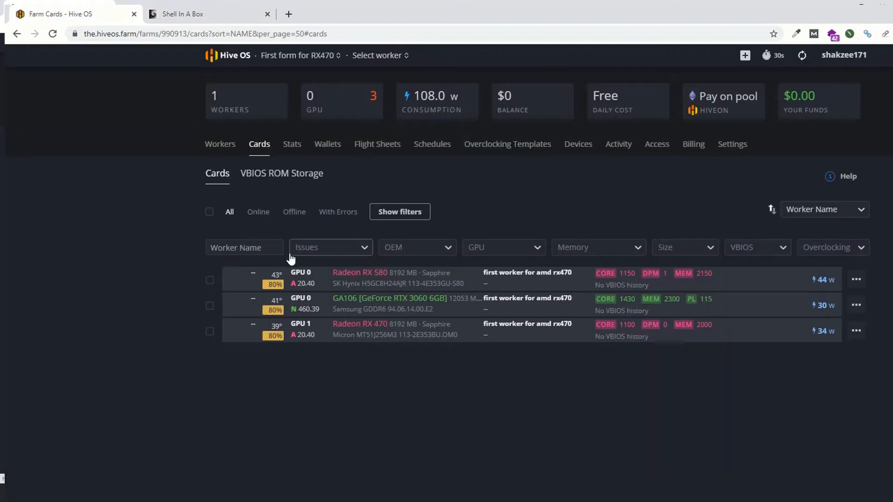
Step: Open the worker's flight sheets and apply the new Ethminer-only ETH flight sheet to it
{"action": "left_click", "coordinate": [217, 146]}
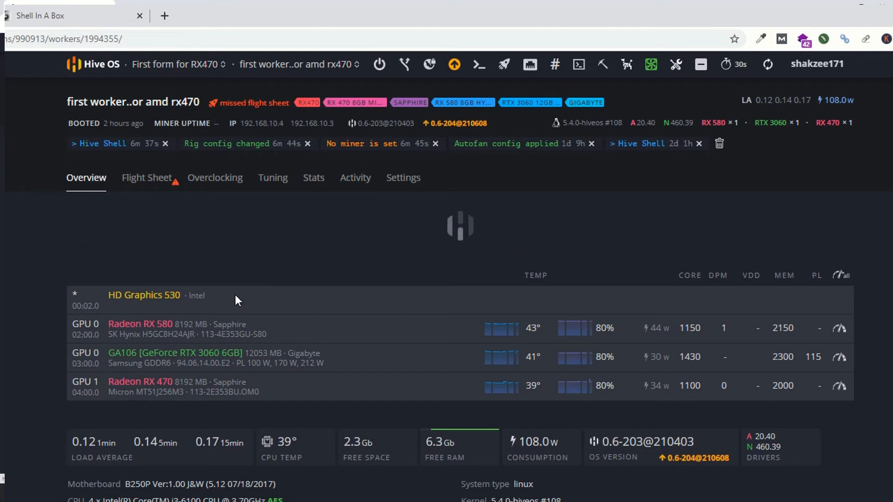
{"action": "left_click", "coordinate": [148, 179]}
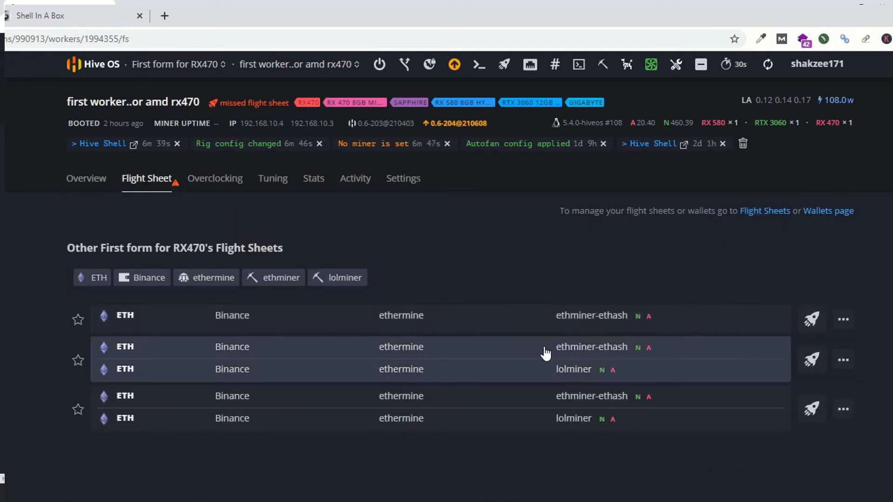
{"action": "left_click", "coordinate": [811, 319]}
{"action": "left_click", "coordinate": [489, 421]}
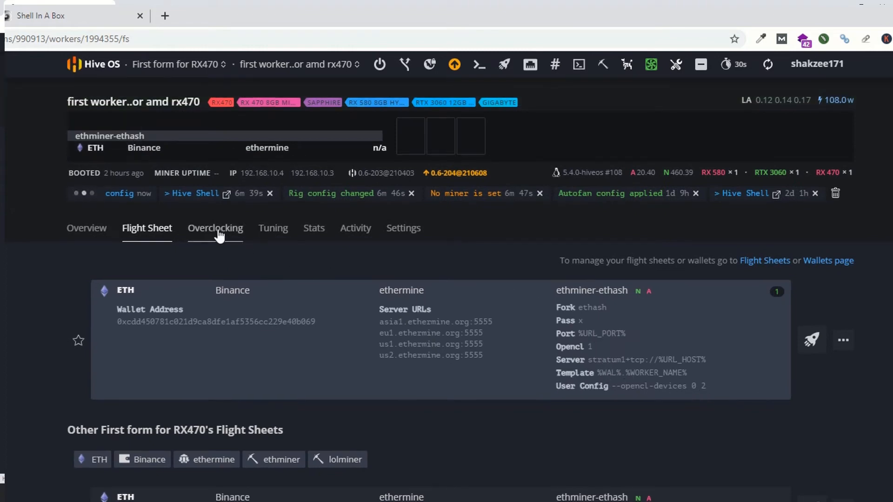
Step: Run the miner command again in the Hive Shell to view the running miner's output
{"action": "left_click", "coordinate": [57, 18]}
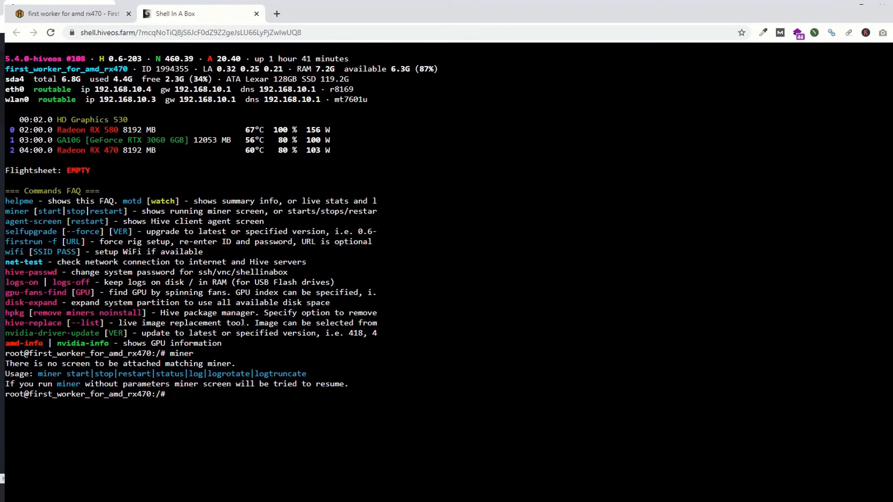
{"action": "left_click", "coordinate": [84, 14]}
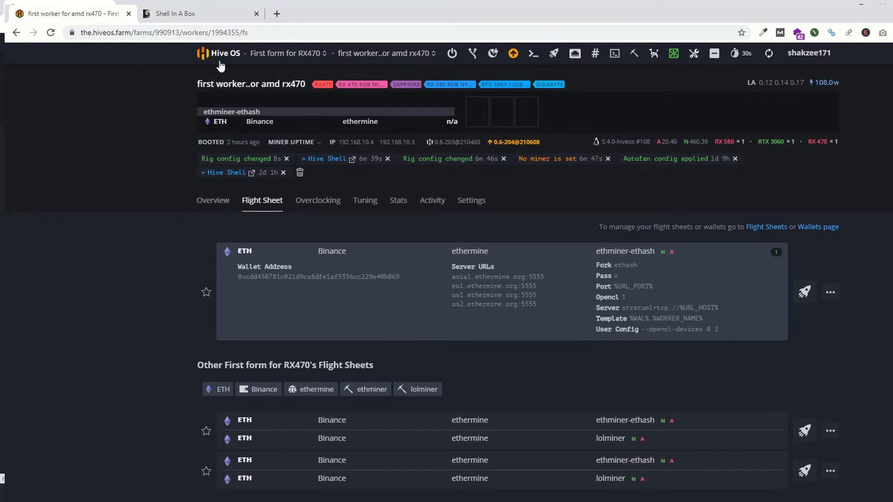
{"action": "left_click", "coordinate": [177, 14]}
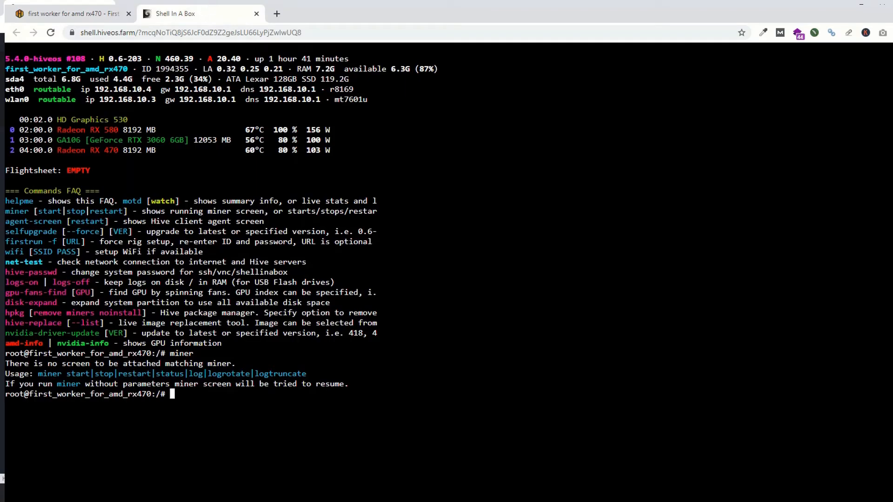
{"action": "key", "text": "Up"}
{"action": "key", "text": "Return"}
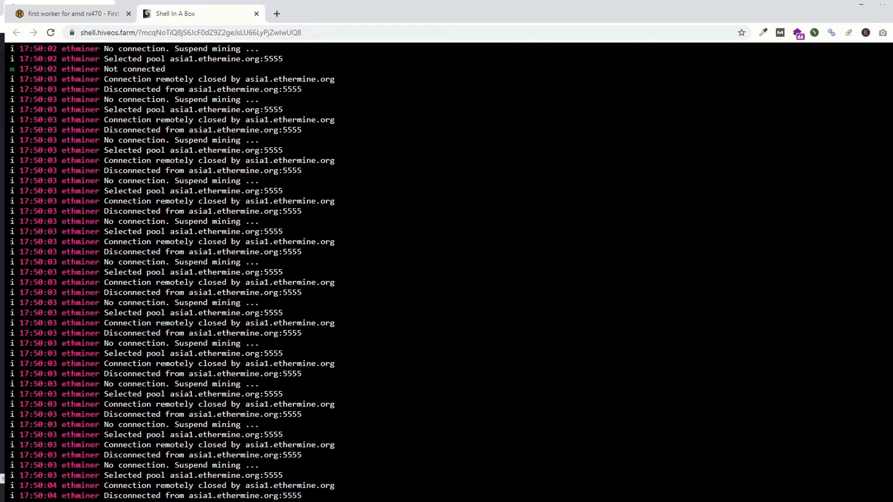
Step: Return to the worker's page and discard the open ethermine pool and flight sheet edits
{"action": "left_click", "coordinate": [123, 8]}
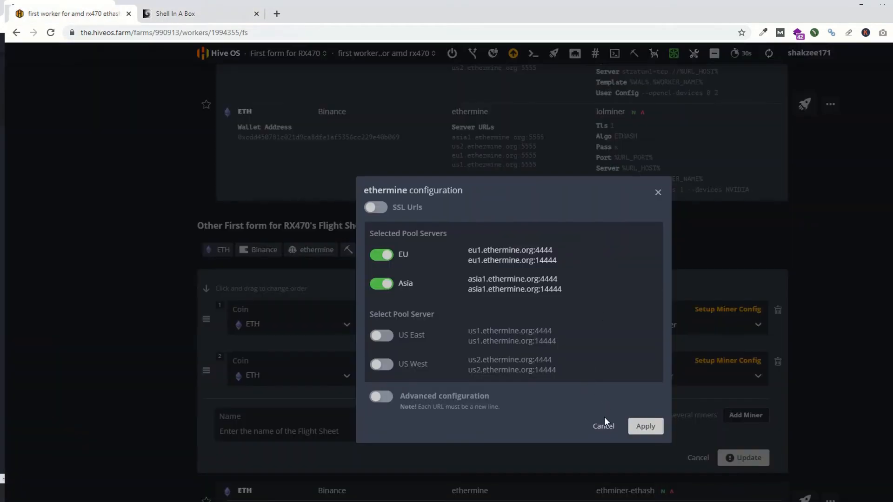
{"action": "left_click", "coordinate": [603, 424]}
{"action": "left_click", "coordinate": [694, 457]}
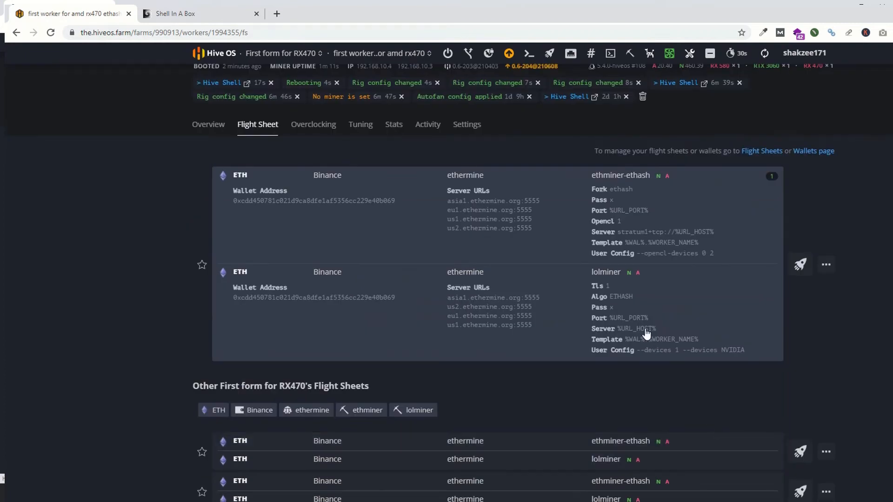
Step: Edit the worker's two-miner flight sheet and limit the first entry's ethermine pool to the Asia and EU servers
{"action": "scroll", "coordinate": [843, 272], "scroll_direction": "up", "scroll_amount": 2}
{"action": "left_click", "coordinate": [826, 371]}
{"action": "left_click", "coordinate": [790, 391]}
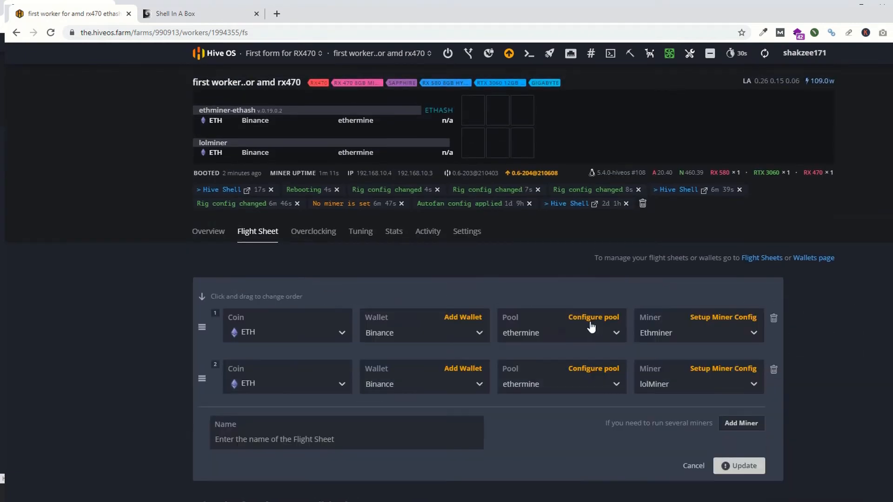
{"action": "left_click", "coordinate": [577, 318]}
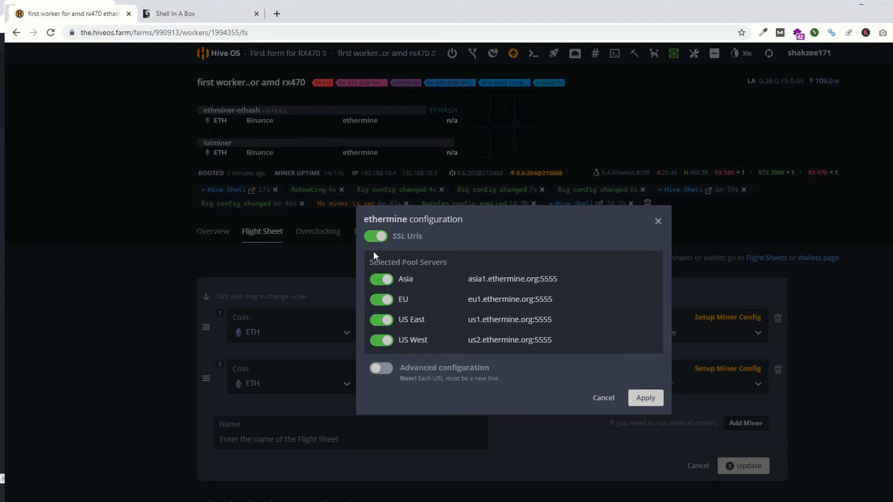
{"action": "left_click", "coordinate": [383, 320]}
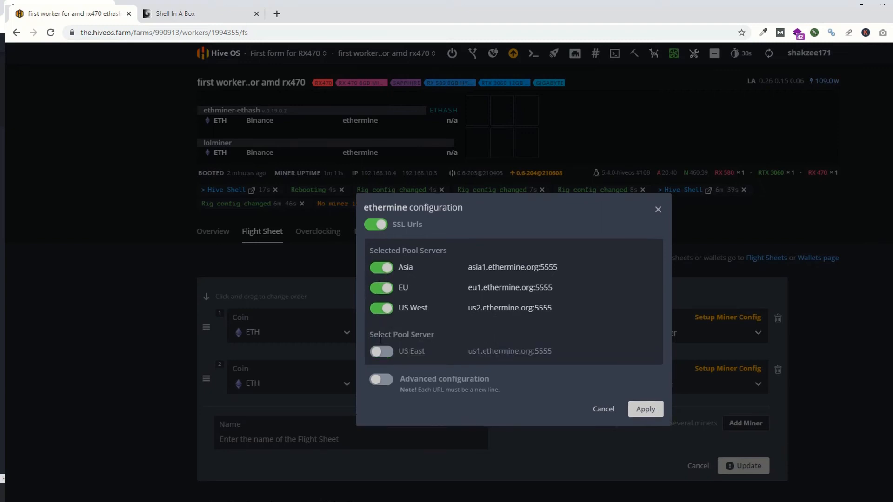
{"action": "left_click", "coordinate": [382, 308]}
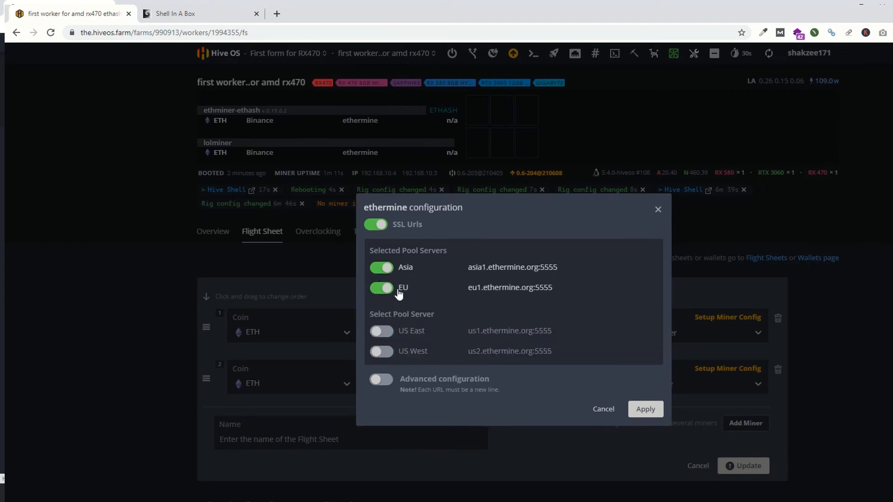
{"action": "left_click", "coordinate": [646, 409]}
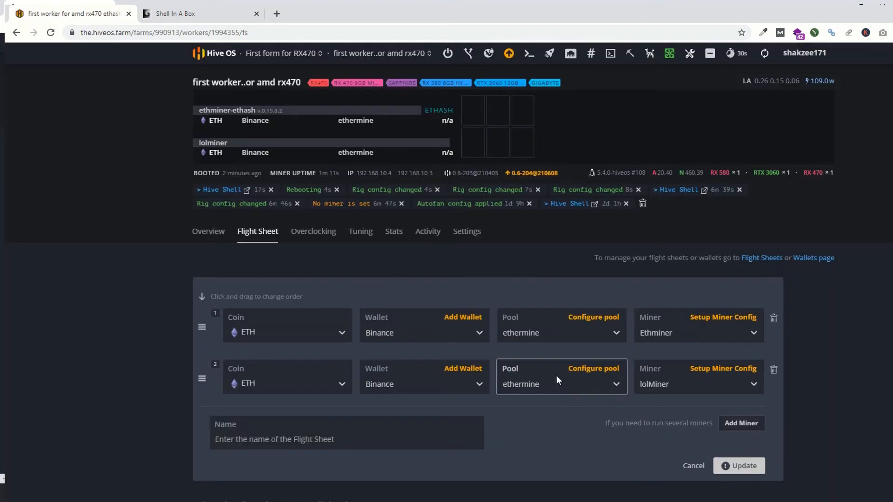
Step: Check the Ethminer configuration, then reduce lolMiner's extra config arguments to --devices NVIDIA and apply the change
{"action": "left_click", "coordinate": [743, 318]}
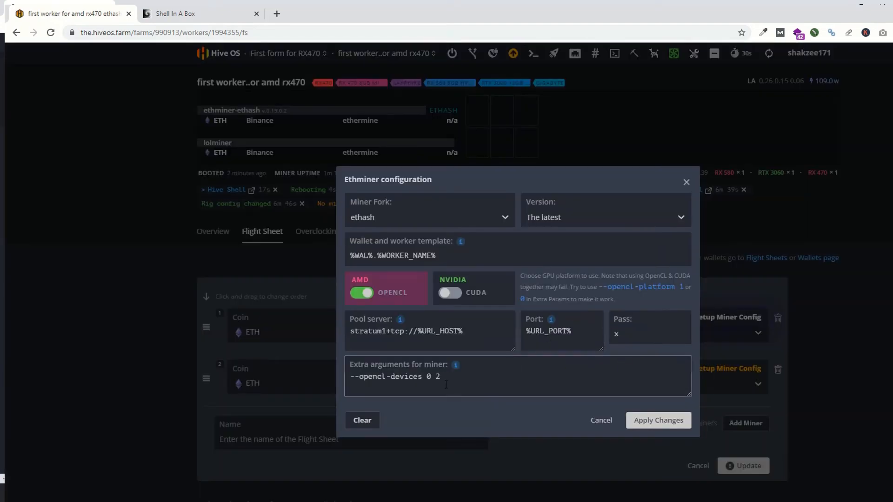
{"action": "left_click", "coordinate": [601, 420]}
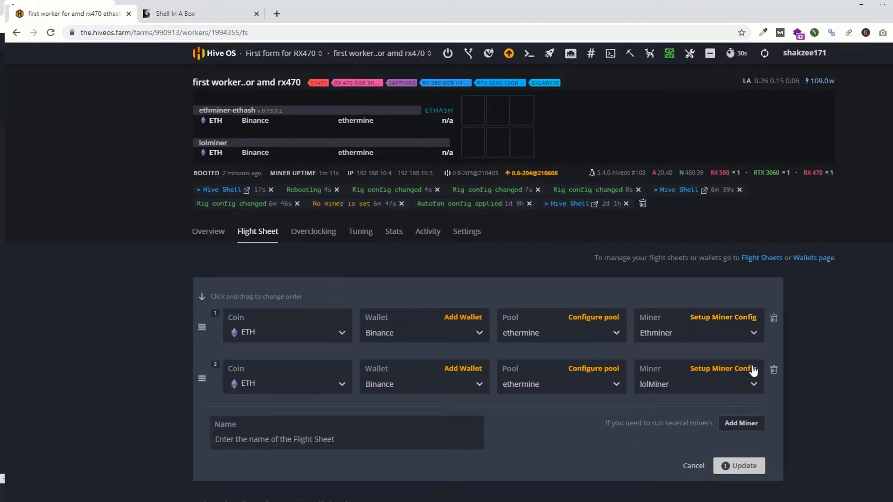
{"action": "left_click", "coordinate": [726, 369]}
{"action": "left_click", "coordinate": [433, 319]}
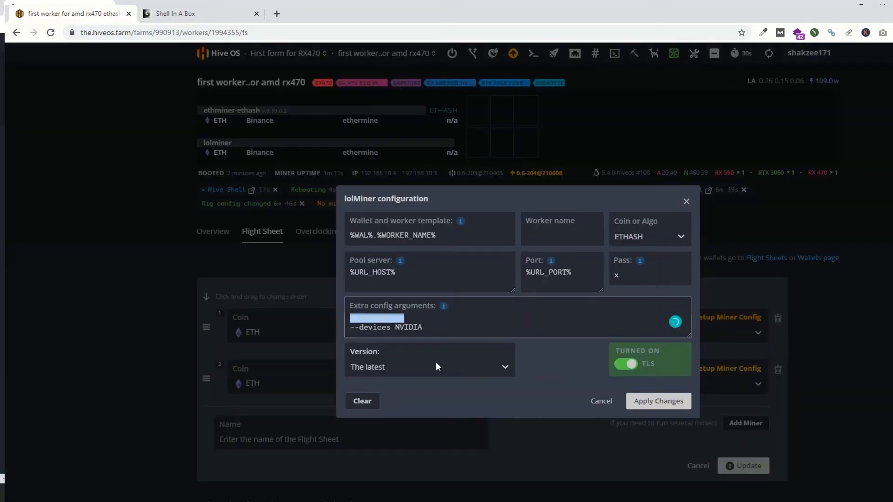
{"action": "key", "text": "shift+Home"}
{"action": "key", "text": "BackSpace"}
{"action": "key", "text": "Delete"}
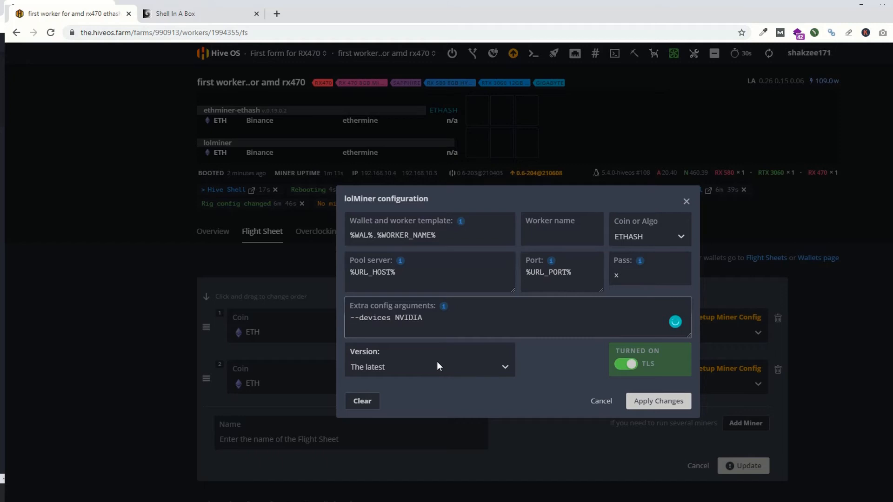
{"action": "left_click", "coordinate": [656, 401]}
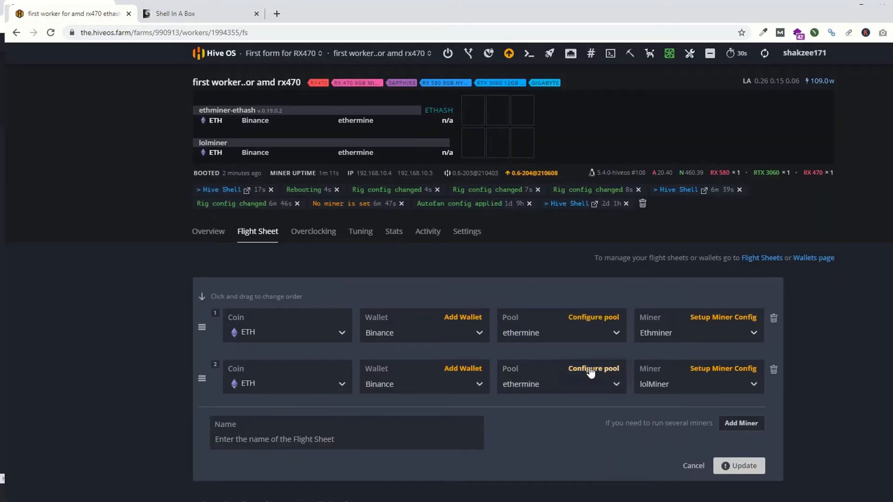
Step: Save the flight sheet changes and apply the updated sheet to the worker
{"action": "left_click", "coordinate": [739, 466]}
{"action": "left_click", "coordinate": [415, 322]}
{"action": "left_click", "coordinate": [800, 371]}
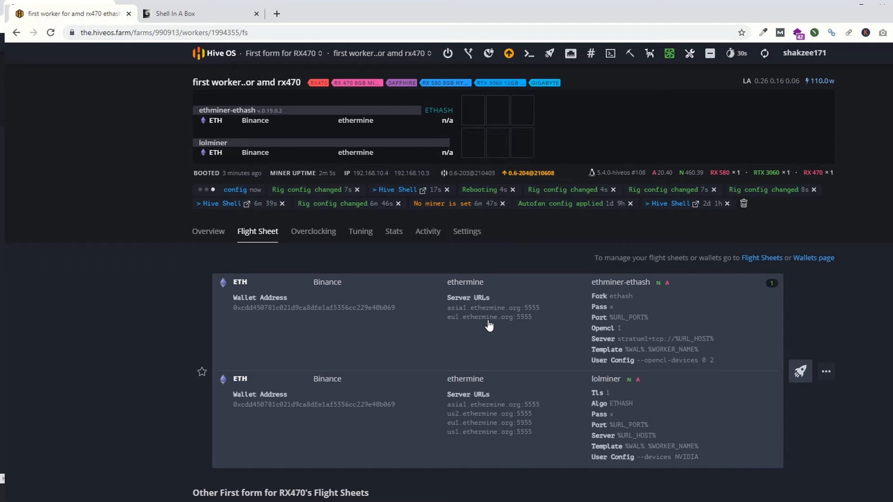
Step: Close the old Hive Shell session and reopen the shell from the worker's latest Hive Shell link
{"action": "left_click", "coordinate": [219, 11]}
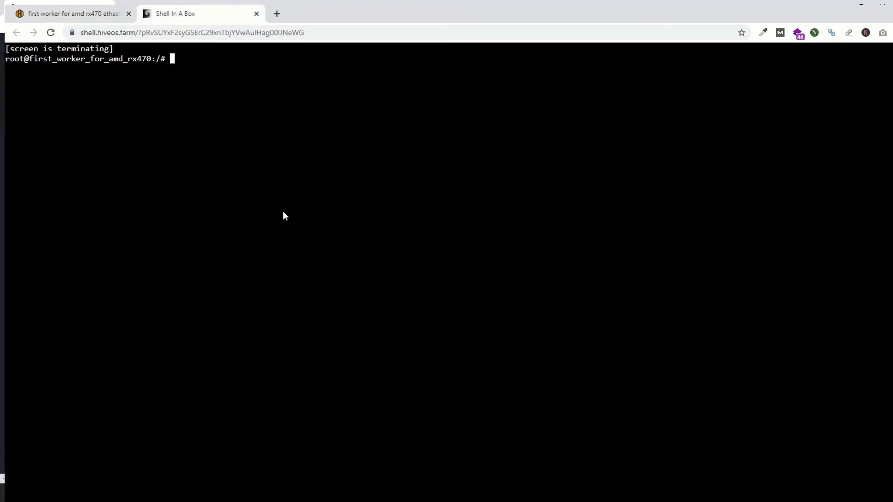
{"action": "left_click", "coordinate": [92, 12]}
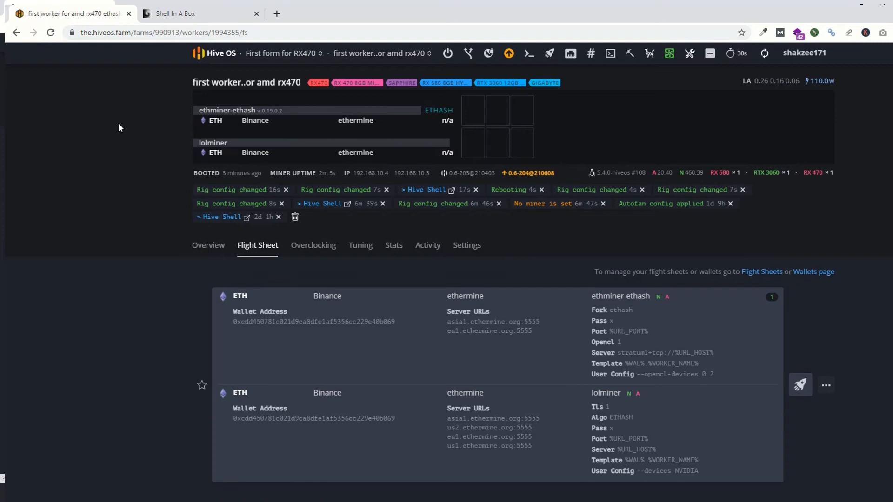
{"action": "left_click", "coordinate": [234, 10]}
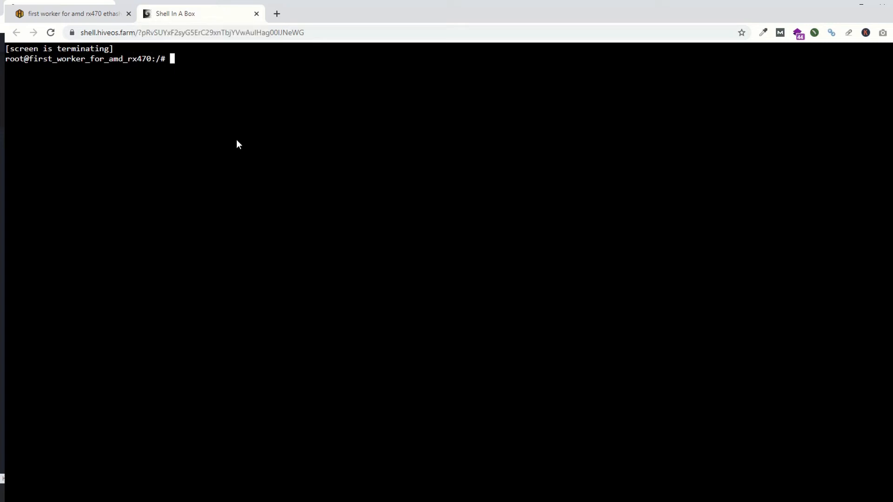
{"action": "left_click", "coordinate": [256, 14]}
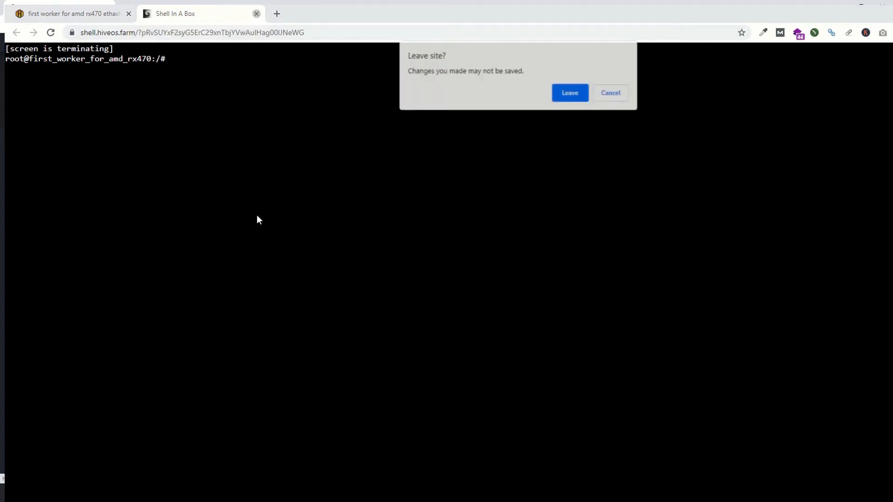
{"action": "left_click", "coordinate": [575, 93]}
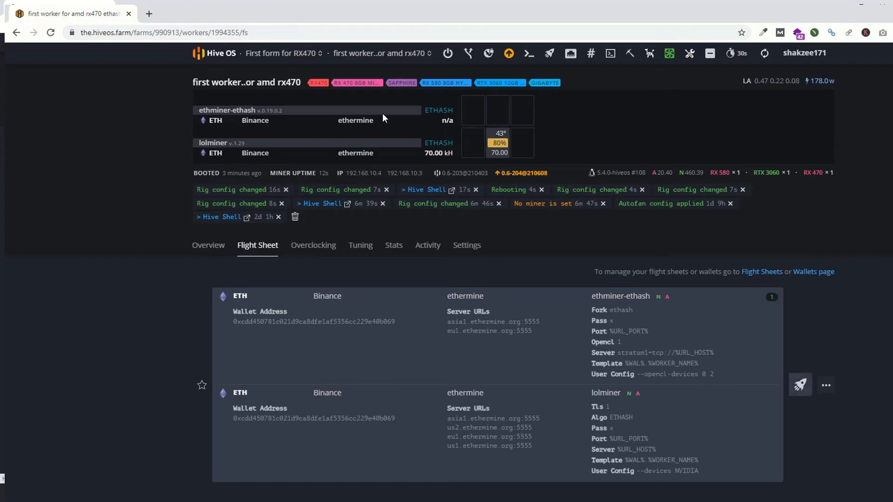
{"action": "left_click", "coordinate": [427, 190]}
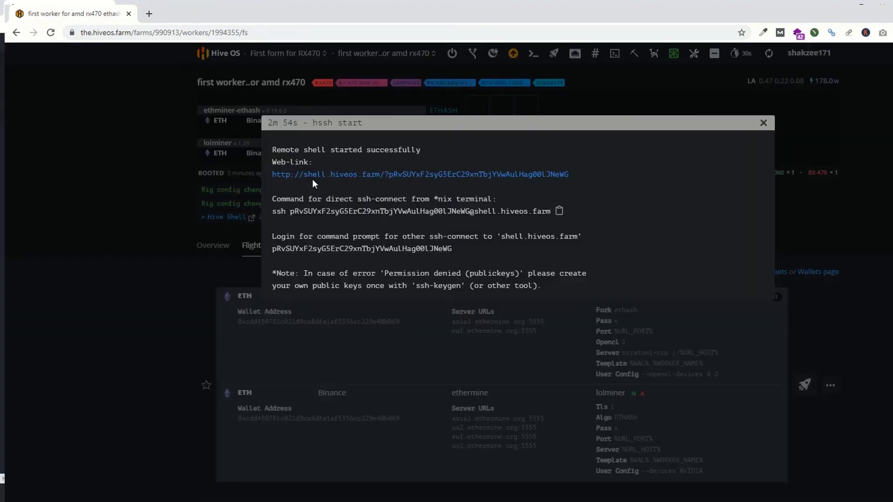
{"action": "left_click", "coordinate": [420, 175]}
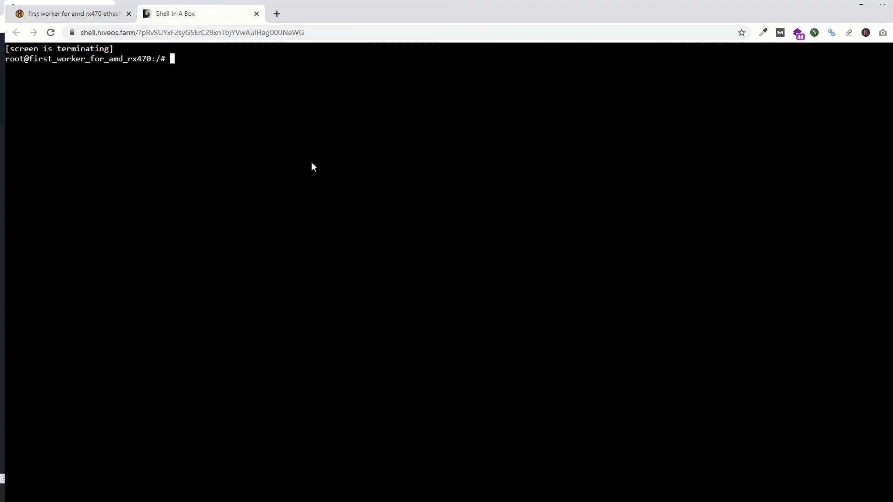
Step: Run the command miner in the reopened shell and examine lolMiner's average speed and GPU statistics
{"action": "type", "text": "miner"}
{"action": "key", "text": "Return"}
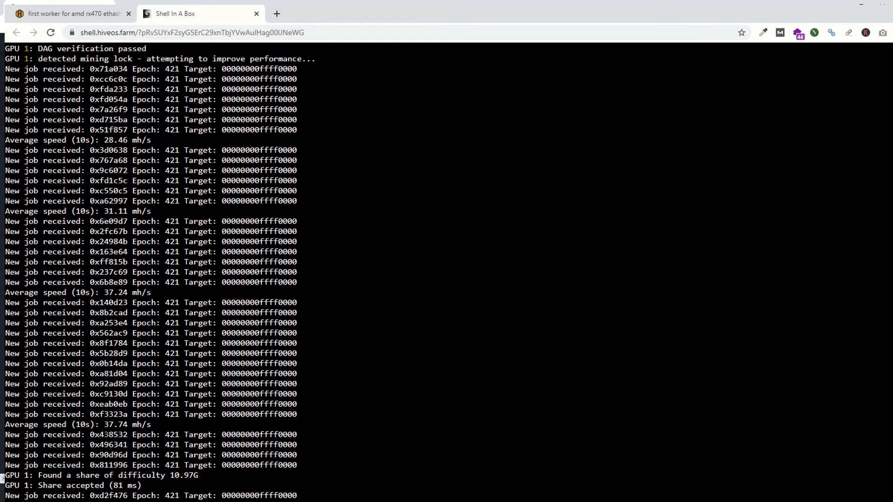
{"action": "left_click_drag", "start_coordinate": [104, 424], "coordinate": [155, 414]}
{"action": "left_click", "coordinate": [149, 415]}
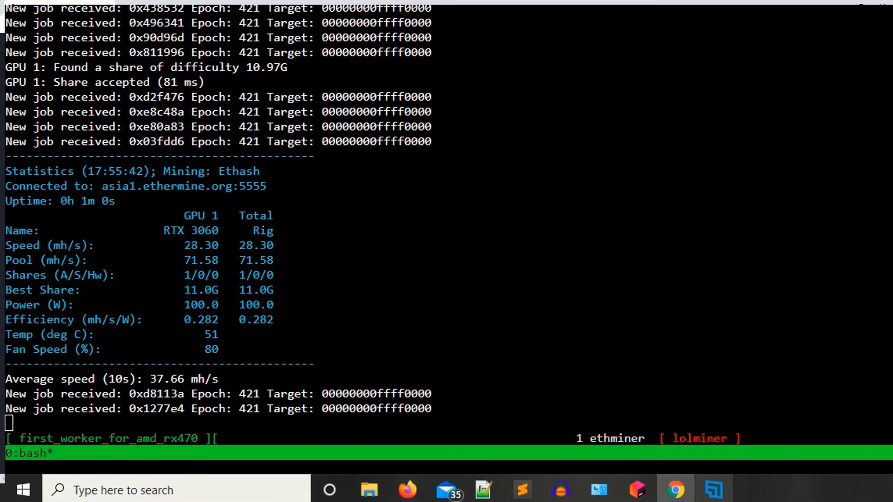
{"action": "left_click_drag", "start_coordinate": [185, 245], "coordinate": [219, 245]}
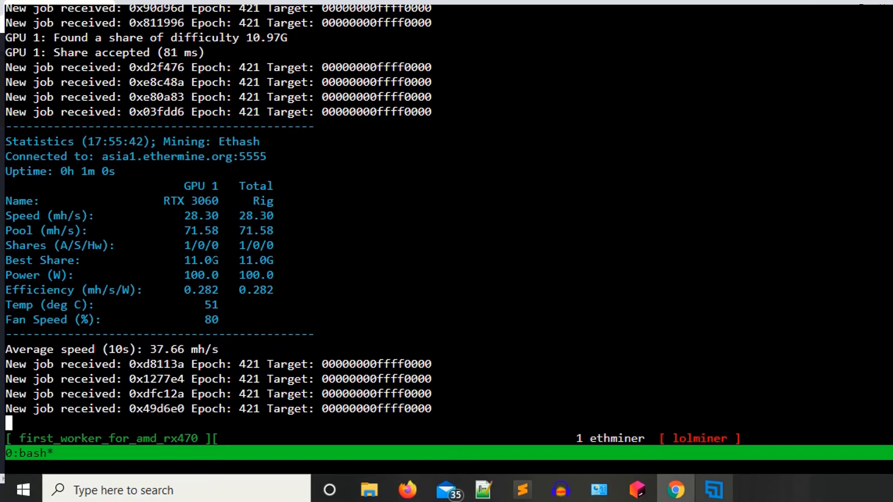
Step: Switch the shell to the ethminer screen and examine its pool connection output
{"action": "key", "text": "ctrl+a"}
{"action": "key", "text": "d"}
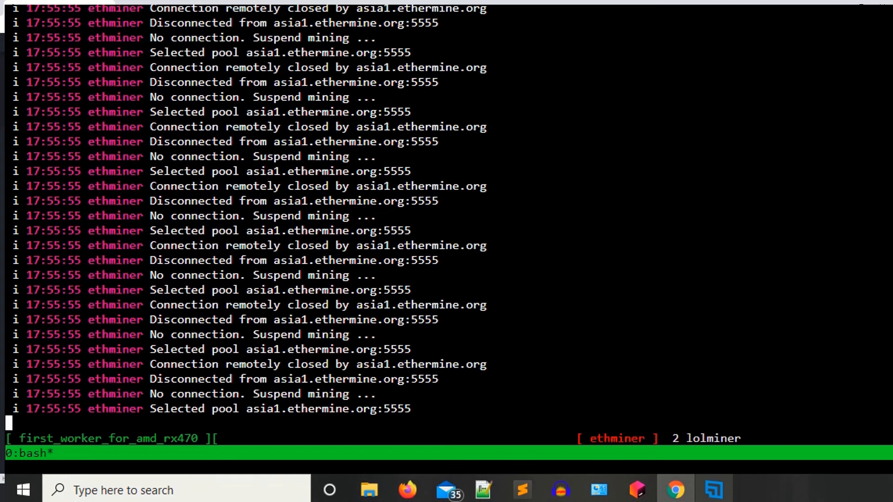
{"action": "key", "text": "ctrl+a"}
{"action": "key", "text": "w"}
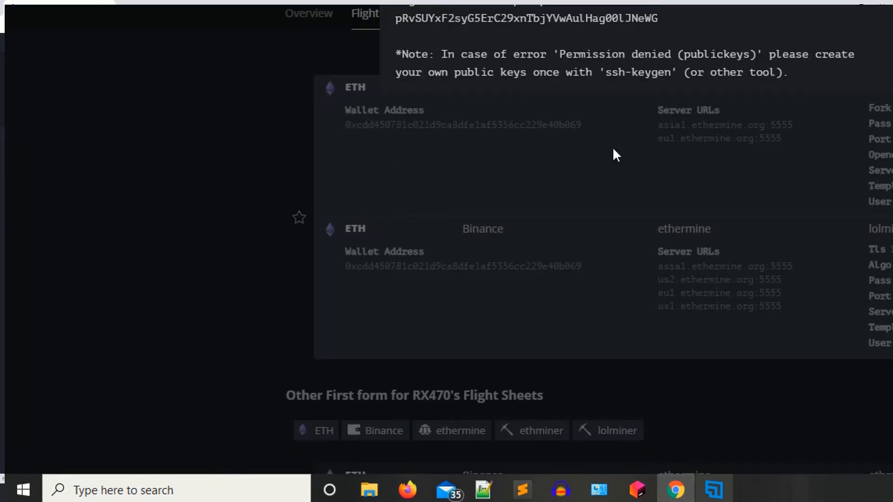
Step: Reopen the applied flight sheet for editing and review Ethminer's extra arguments and their help, leaving its configuration unchanged
{"action": "left_click", "coordinate": [616, 155]}
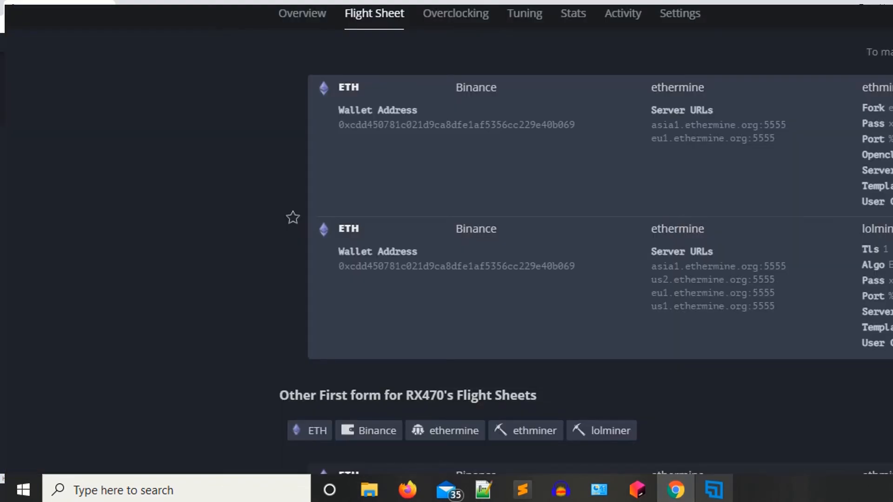
{"action": "left_click", "coordinate": [889, 217]}
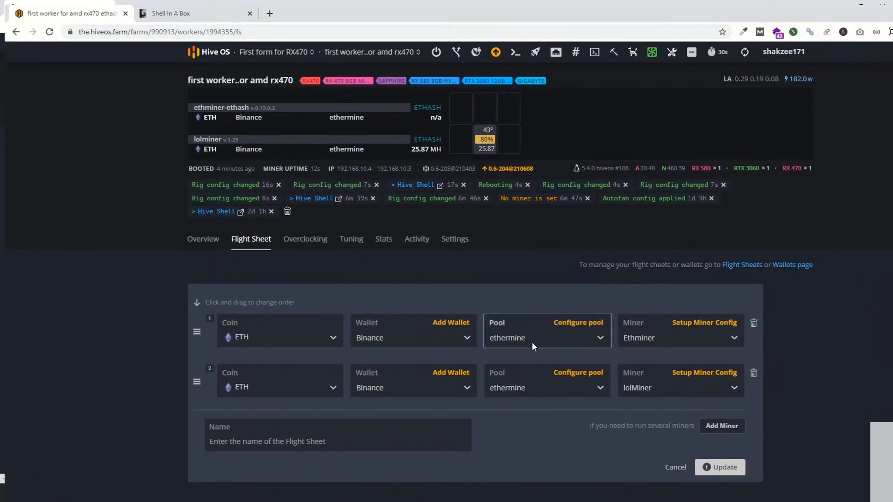
{"action": "left_click", "coordinate": [653, 341]}
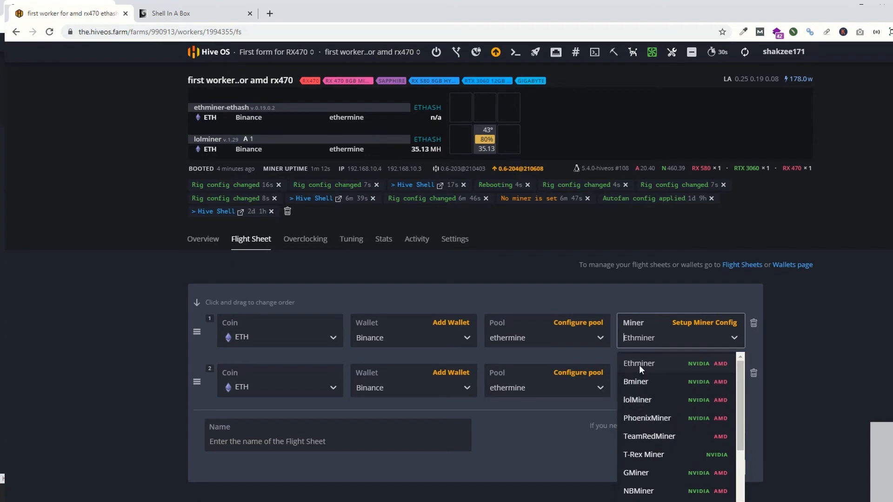
{"action": "left_click", "coordinate": [693, 323]}
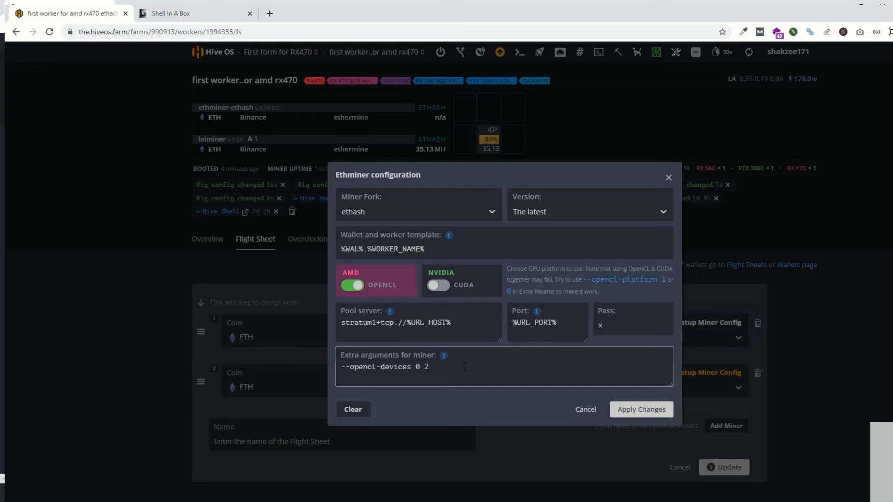
{"action": "left_click", "coordinate": [443, 358]}
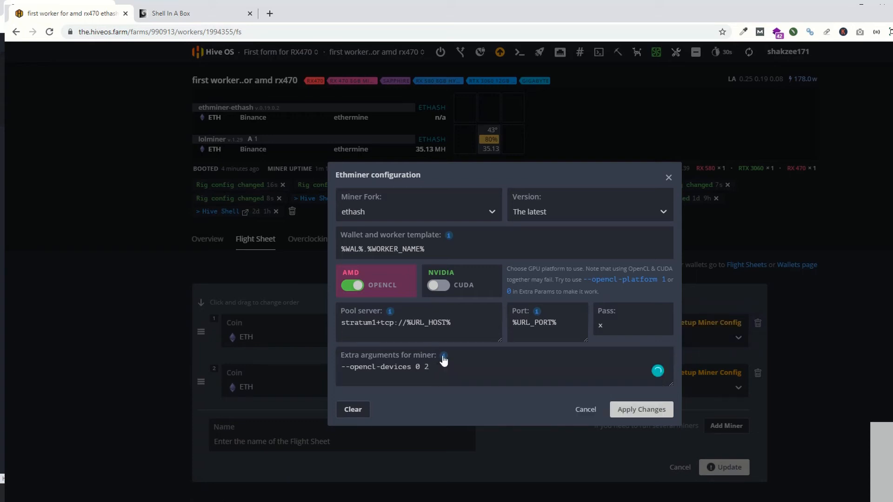
{"action": "left_click", "coordinate": [443, 357]}
{"action": "left_click", "coordinate": [586, 408]}
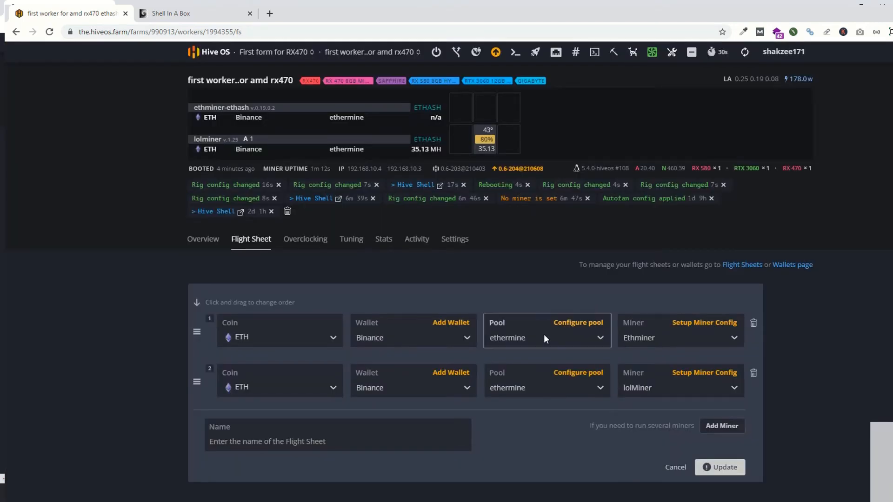
Step: Change the first entry's pool to 2miners, with SSL URLs enabled and its pool servers selected
{"action": "left_click", "coordinate": [528, 339]}
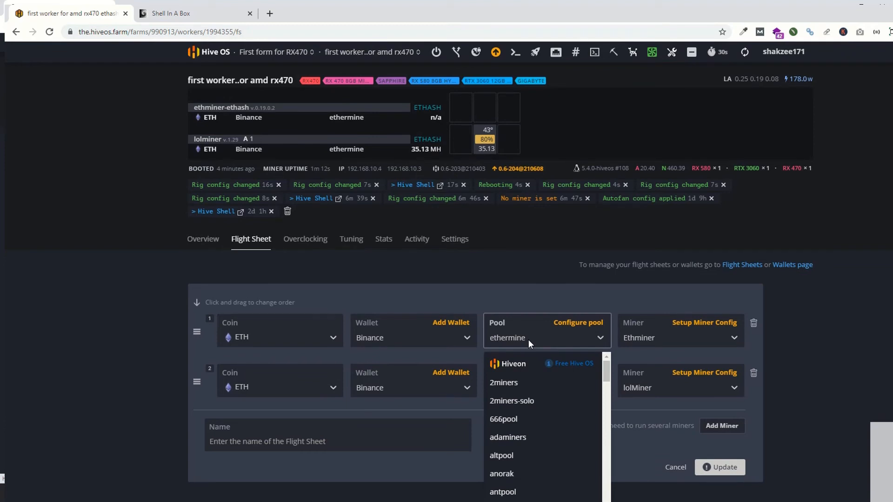
{"action": "left_click", "coordinate": [503, 380]}
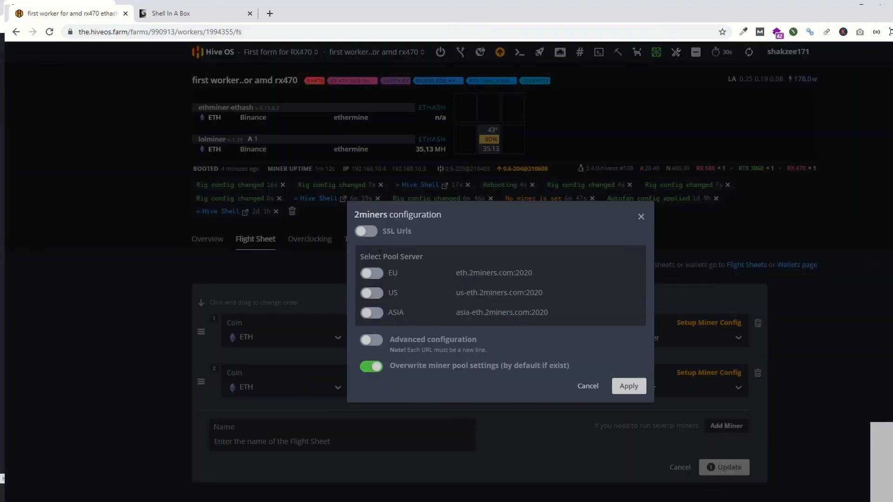
{"action": "left_click", "coordinate": [366, 231]}
{"action": "left_click", "coordinate": [372, 304]}
{"action": "left_click", "coordinate": [369, 303]}
{"action": "left_click", "coordinate": [374, 323]}
{"action": "left_click", "coordinate": [625, 385]}
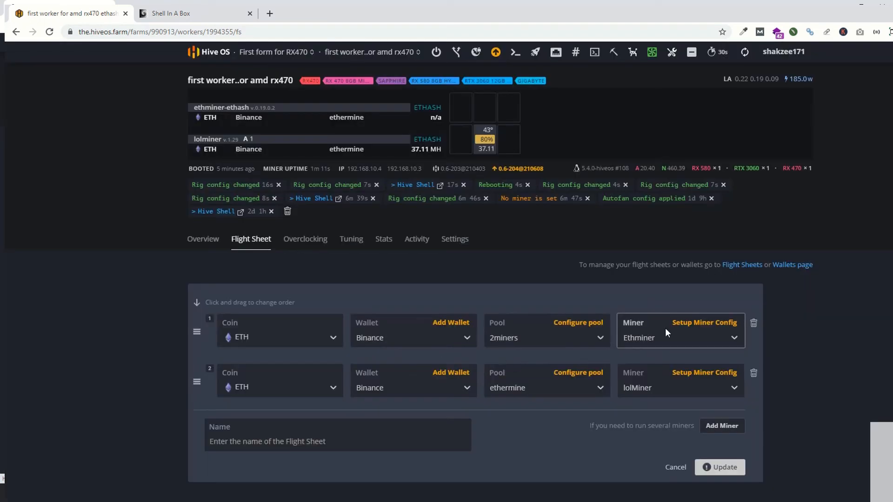
Step: Change the first entry's miner to TeamRedMiner and set its extra config arguments to -d 0,2
{"action": "left_click", "coordinate": [650, 335]}
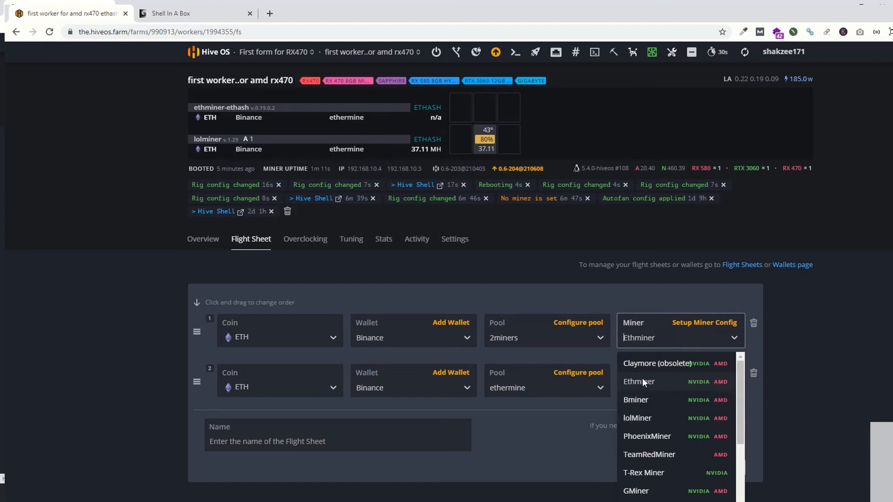
{"action": "left_click", "coordinate": [644, 454]}
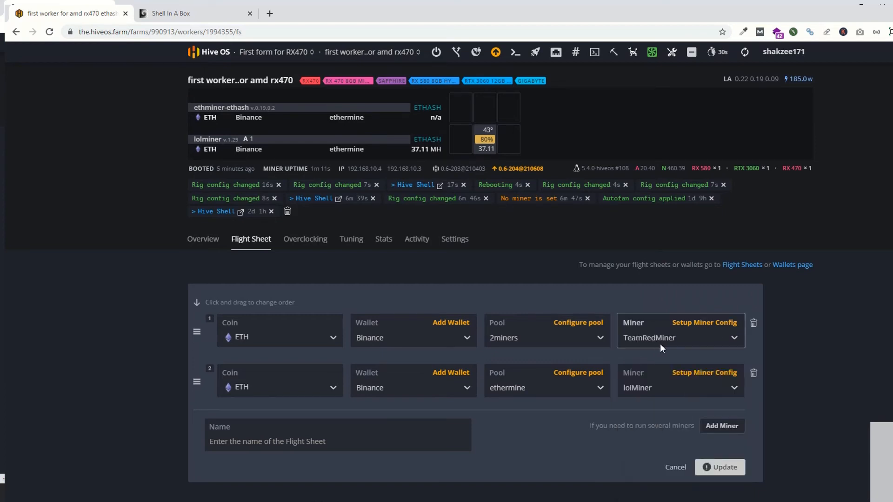
{"action": "left_click", "coordinate": [703, 322]}
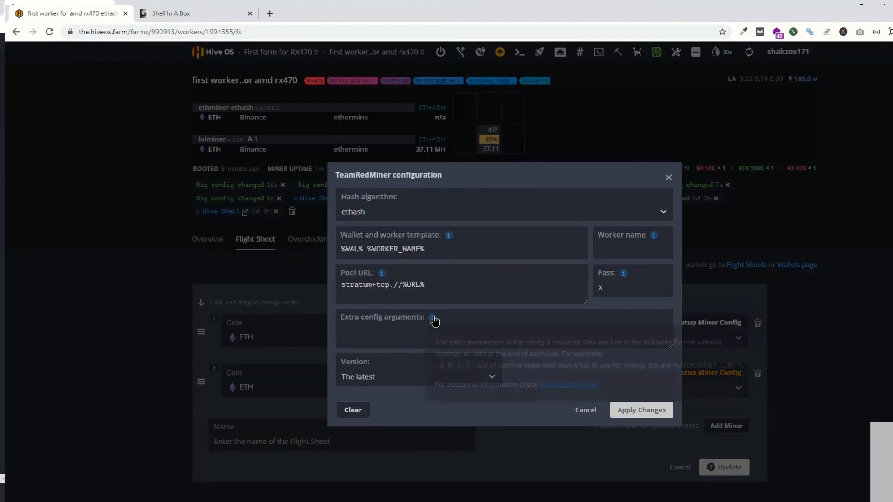
{"action": "mouse_move", "coordinate": [432, 319]}
{"action": "left_click", "coordinate": [451, 365]}
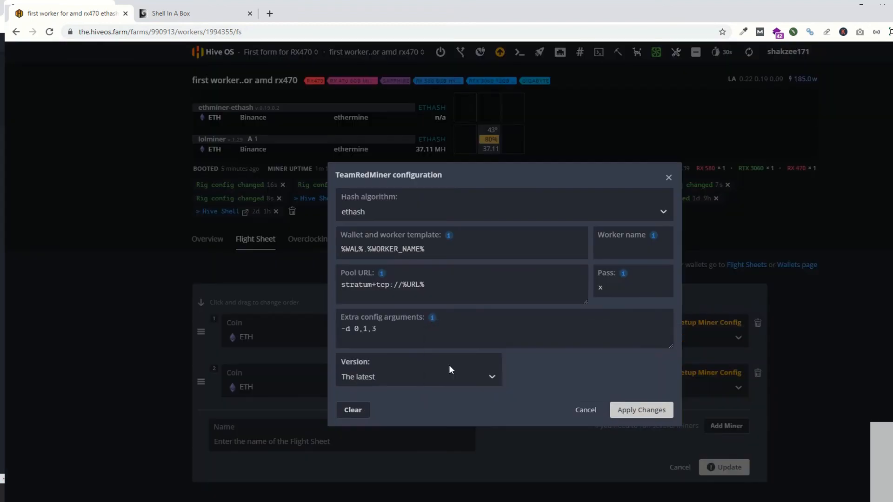
{"action": "key", "text": "BackSpace"}
{"action": "key", "text": "BackSpace"}
{"action": "key", "text": "BackSpace"}
{"action": "type", "text": "2"}
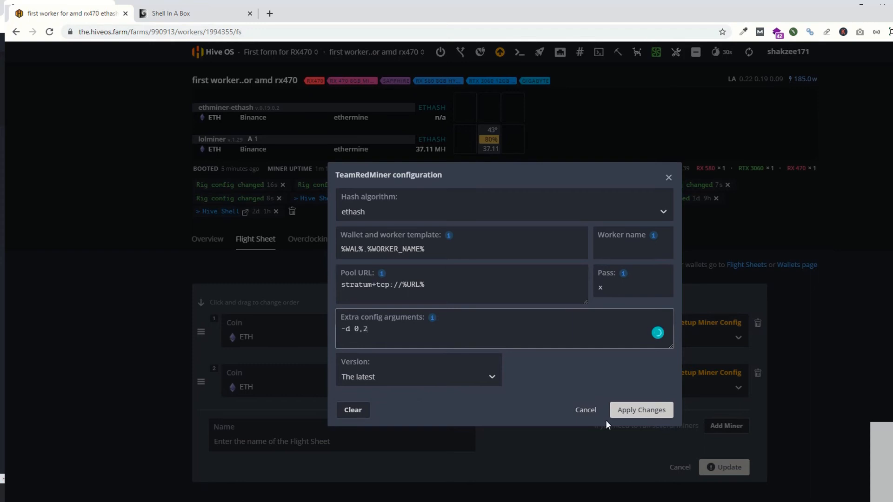
{"action": "left_click", "coordinate": [621, 411]}
Step: Update the active flight sheet for all attached workers and apply it to the rig
{"action": "left_click", "coordinate": [724, 467]}
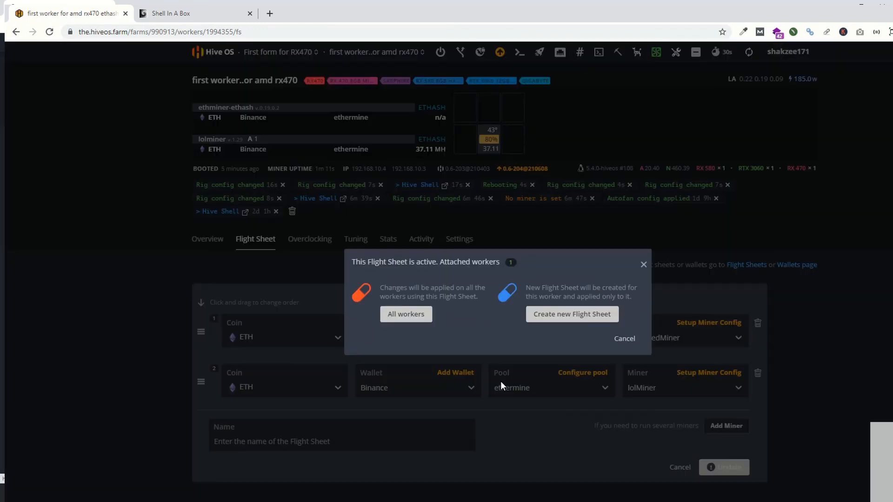
{"action": "left_click", "coordinate": [402, 313]}
{"action": "left_click", "coordinate": [779, 365]}
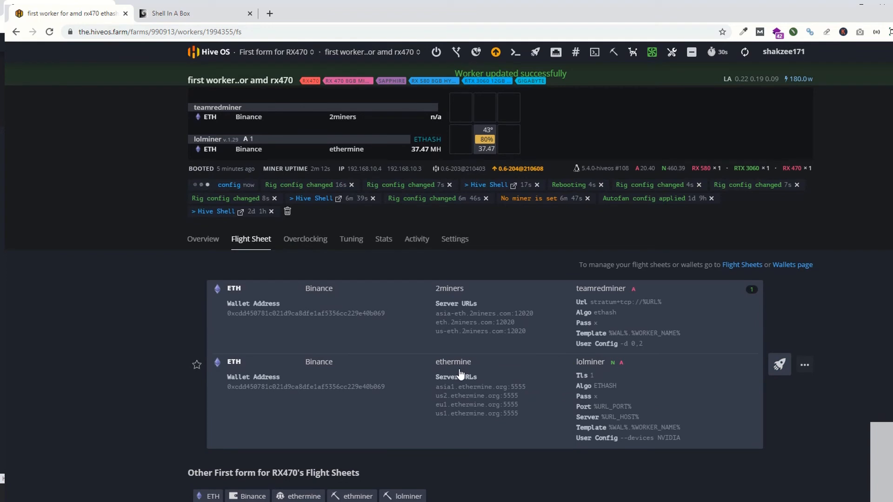
Step: Run the command miner in the open shell and examine TeamRedMiner's startup and 2miners connection output
{"action": "left_click", "coordinate": [182, 10]}
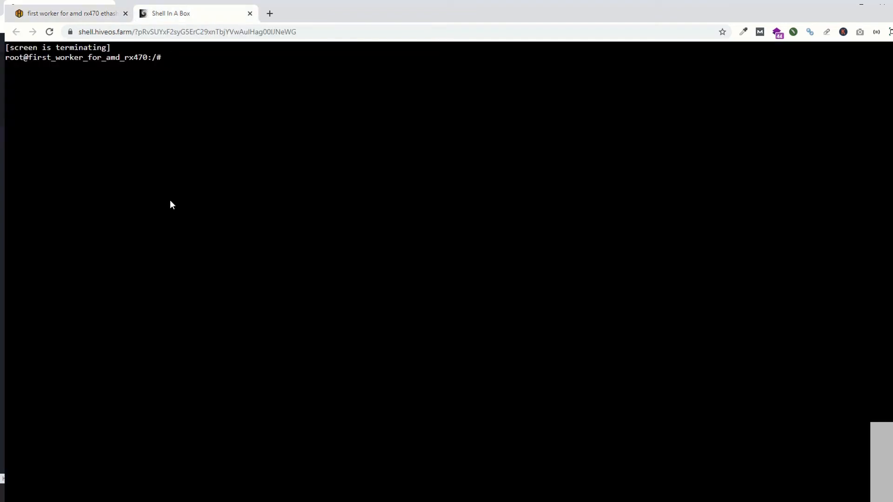
{"action": "type", "text": "miner"}
{"action": "key", "text": "Return"}
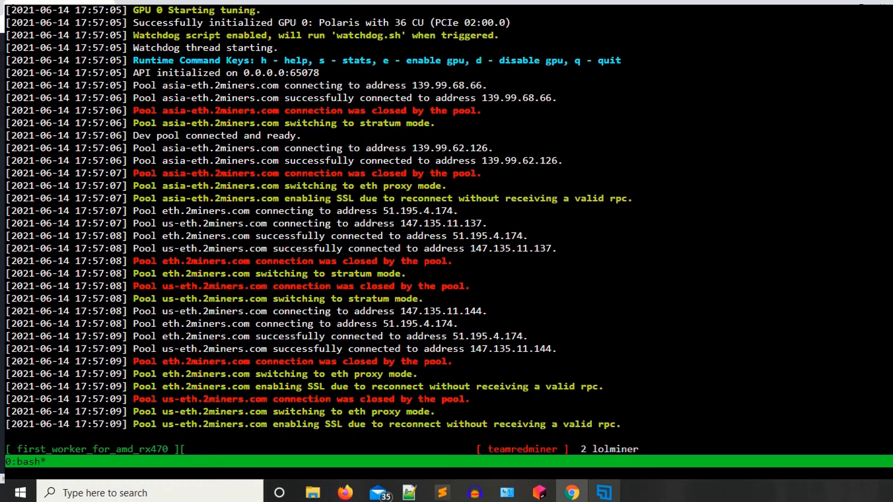
Step: Check the job and average speed output on the lolminer screen, and return to the teamredminer screen to examine its GPU tuning
{"action": "key", "text": "ctrl+b"}
{"action": "key", "text": "n"}
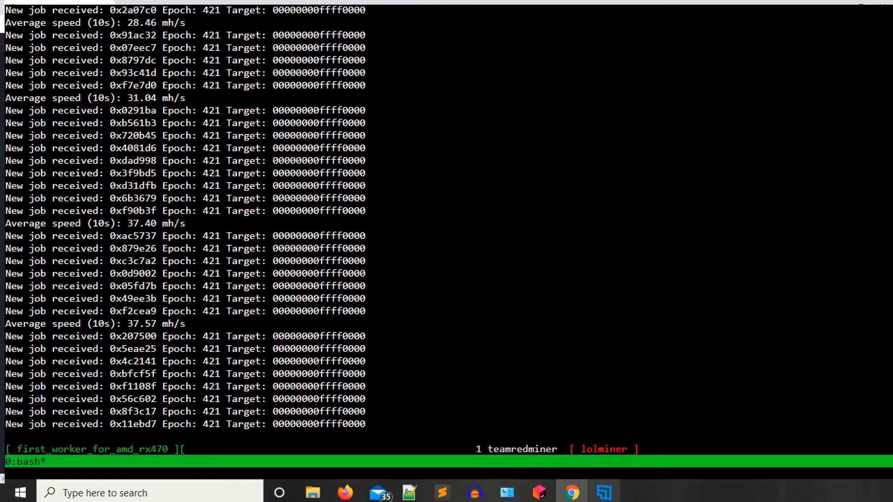
{"action": "key", "text": "ctrl+b"}
{"action": "key", "text": "p"}
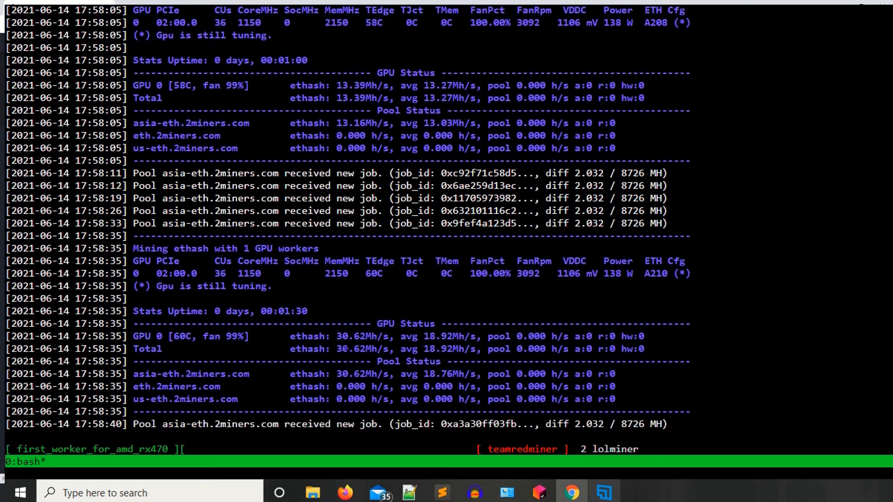
{"action": "key", "text": "ctrl+a"}
{"action": "key", "text": "w"}
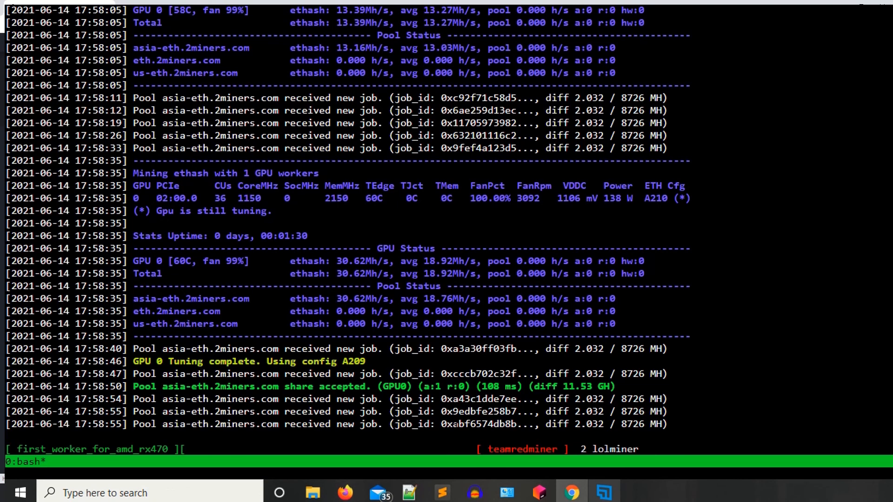
Step: Switch the shell to the lolminer screen and examine the RTX 3060's speed in its statistics
{"action": "key", "text": "ctrl+b"}
{"action": "key", "text": "n"}
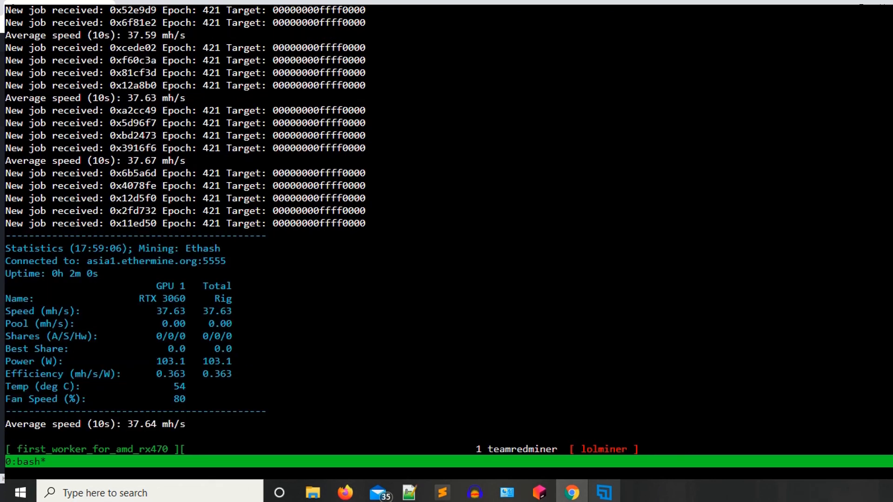
{"action": "left_click_drag", "start_coordinate": [152, 311], "coordinate": [241, 313]}
{"action": "left_click", "coordinate": [227, 304]}
{"action": "left_click_drag", "start_coordinate": [122, 287], "coordinate": [207, 289]}
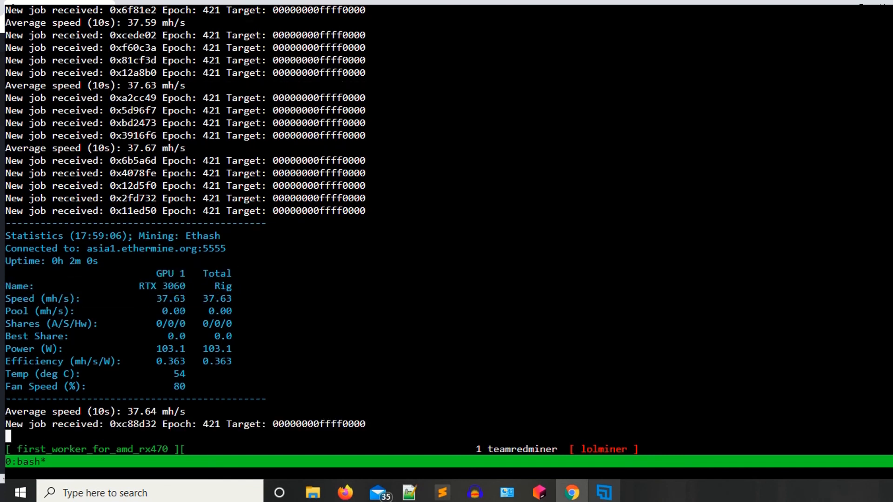
Step: Return to the teamredminer screen, examine GPU 0's hashrate, and compare it with the worker's hashrates in Hive OS
{"action": "key", "text": "ctrl+b"}
{"action": "key", "text": "p"}
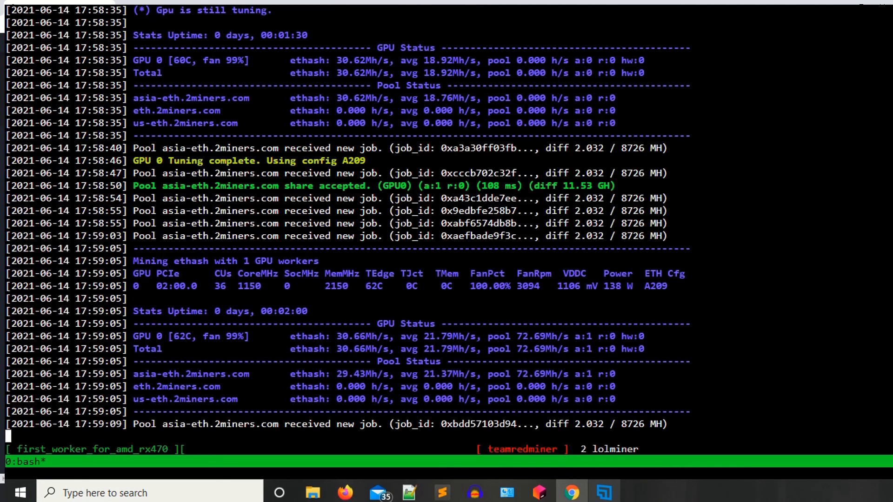
{"action": "key", "text": "ctrl+a"}
{"action": "key", "text": "w"}
{"action": "left_click", "coordinate": [343, 352]}
{"action": "left_click_drag", "start_coordinate": [331, 337], "coordinate": [435, 337]}
{"action": "left_click_drag", "start_coordinate": [130, 324], "coordinate": [205, 321]}
{"action": "left_click", "coordinate": [206, 320]}
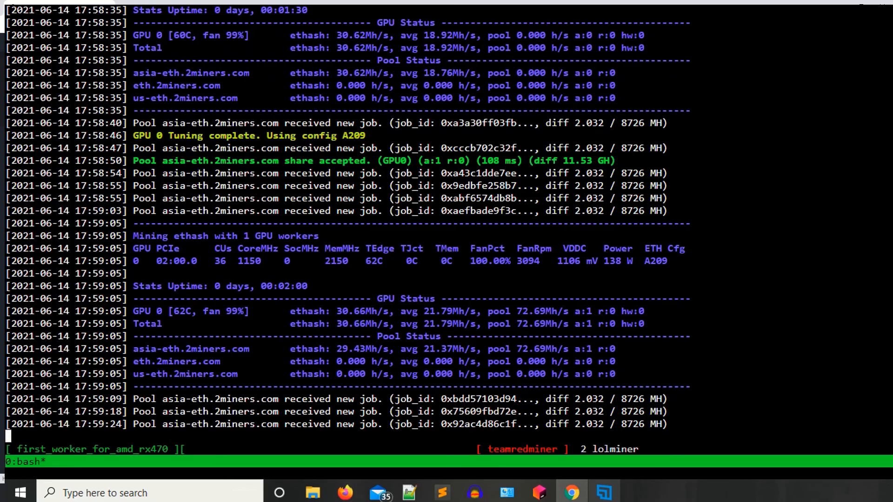
{"action": "key", "text": "ctrl+shift+Tab"}
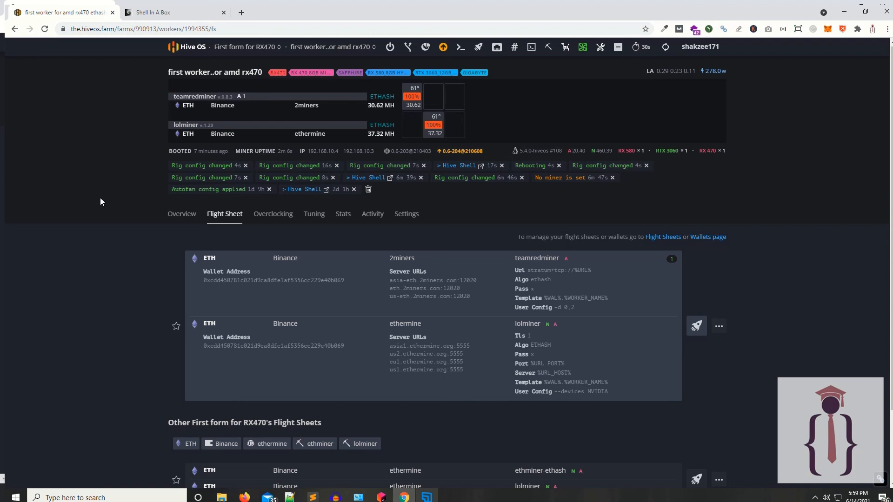
{"action": "key", "text": "ctrl+Tab"}
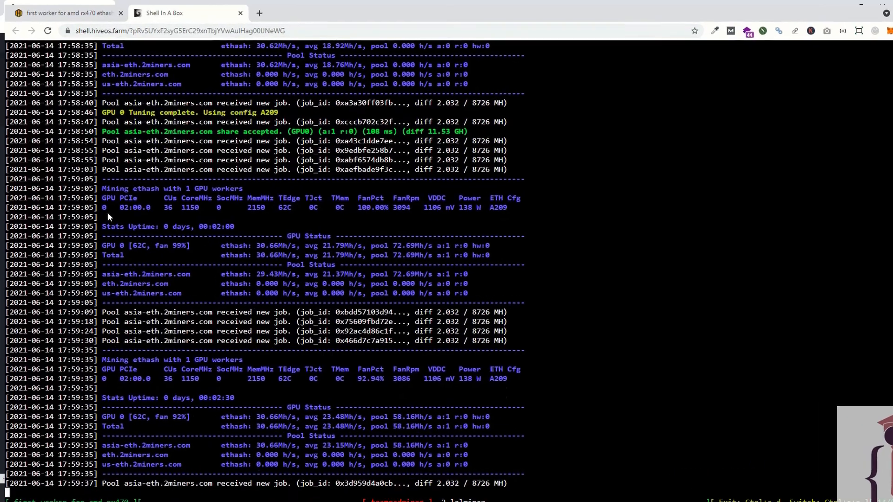